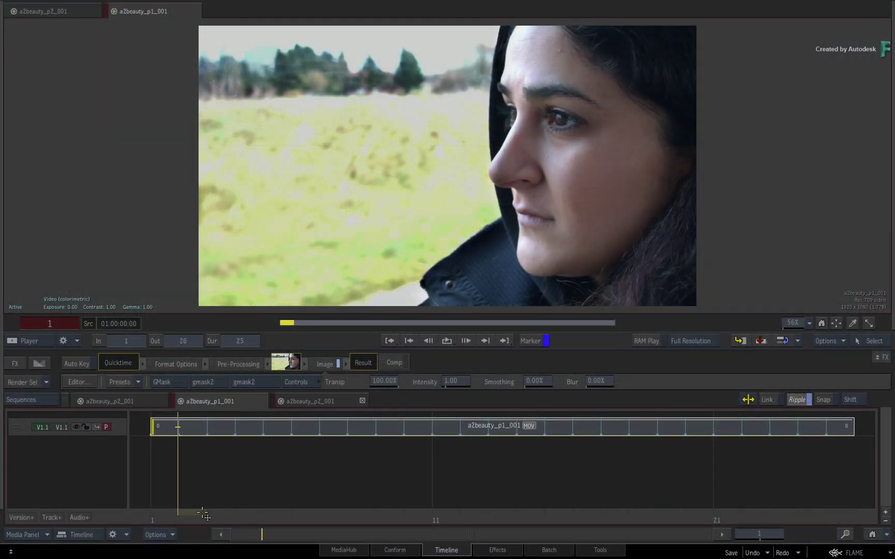
- Scrub through the opening frames of the a2beauty_p1_001 sequence and select its Image effect
drag(202, 514, 237, 501)
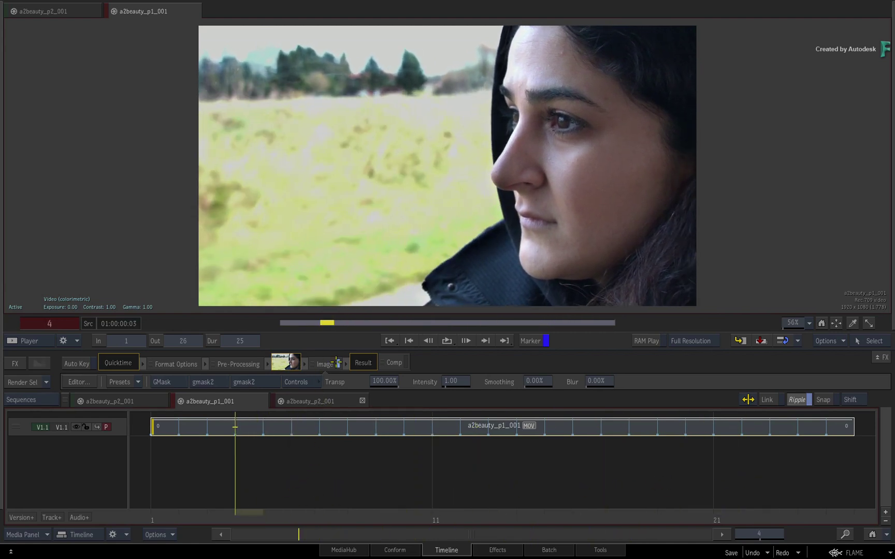
click(339, 363)
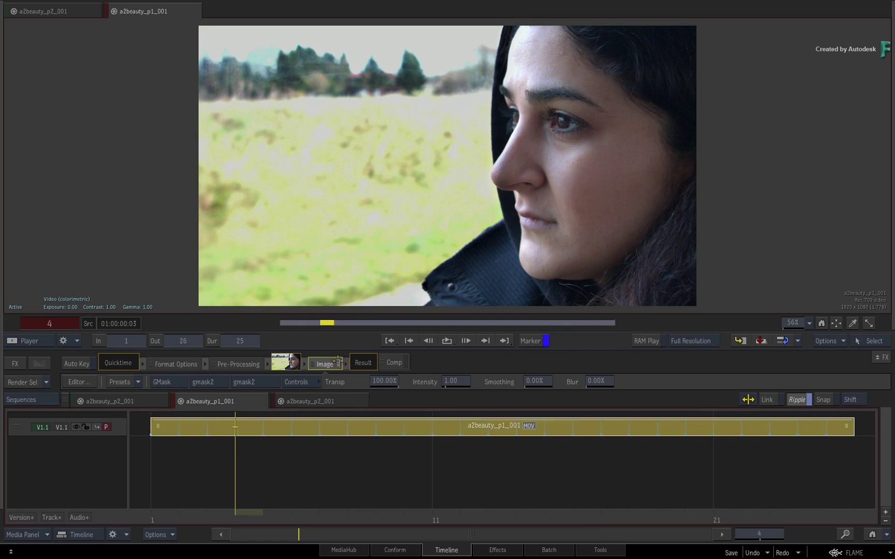
drag(258, 503, 295, 485)
key(Left)
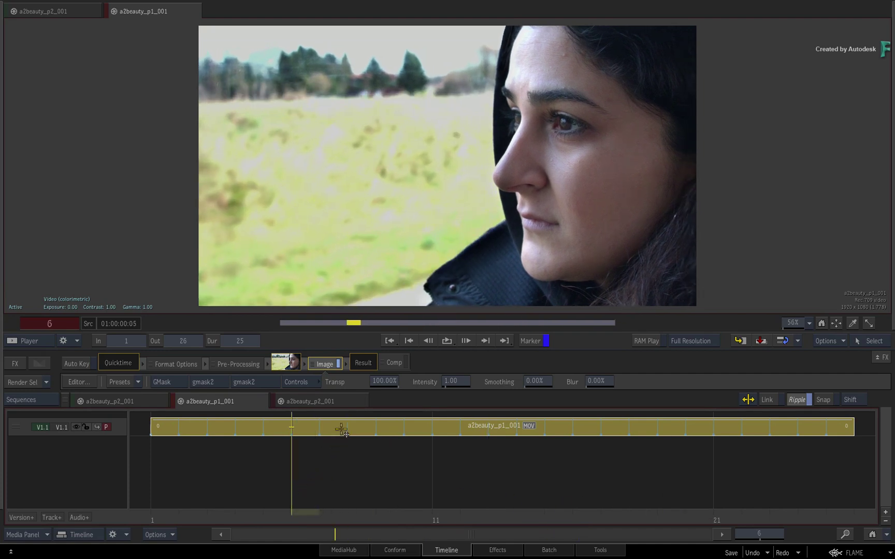
- Open the a2beauty_p2_001 sequence and review its playback in the full-screen player
click(320, 401)
drag(207, 517, 434, 515)
key(grave)
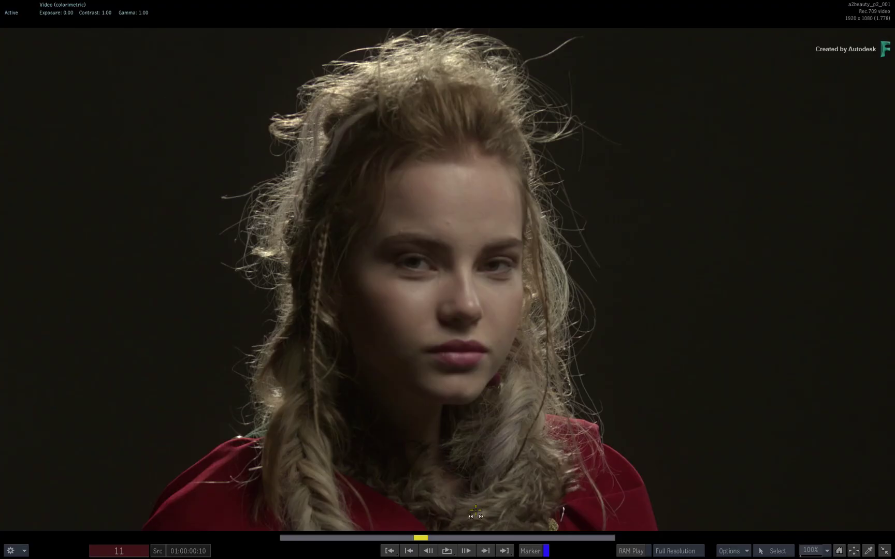
click(443, 542)
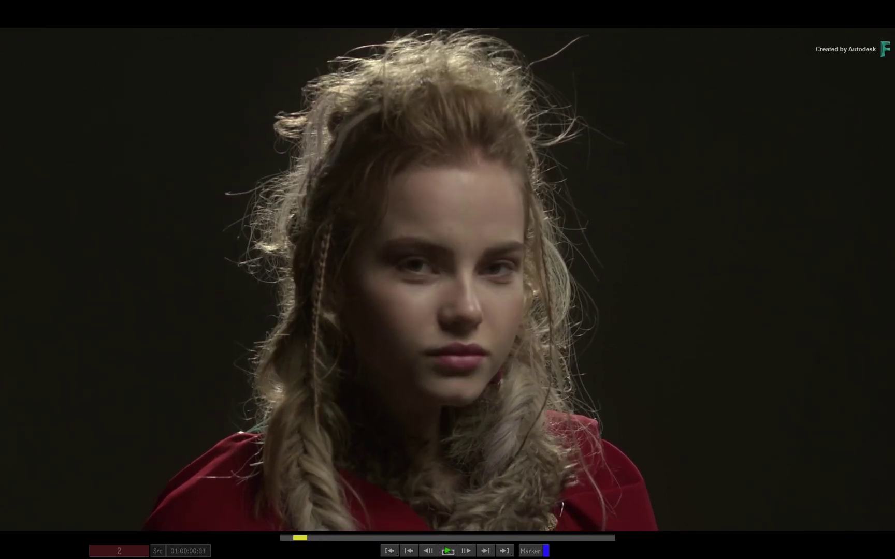
click(449, 551)
key(Escape)
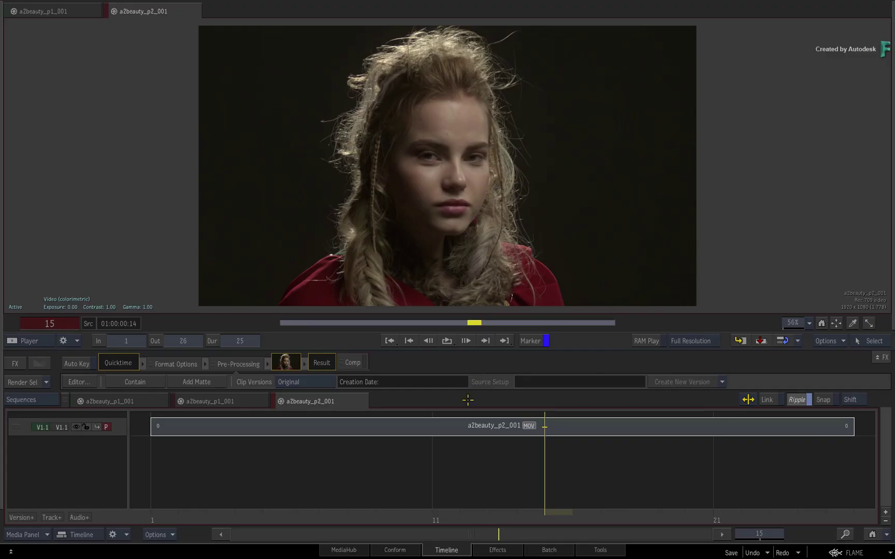
- Return to frame 1 of a2beauty_p2_001 and look at the clip's Image effect in the Effects environment
drag(542, 520, 321, 450)
click(401, 432)
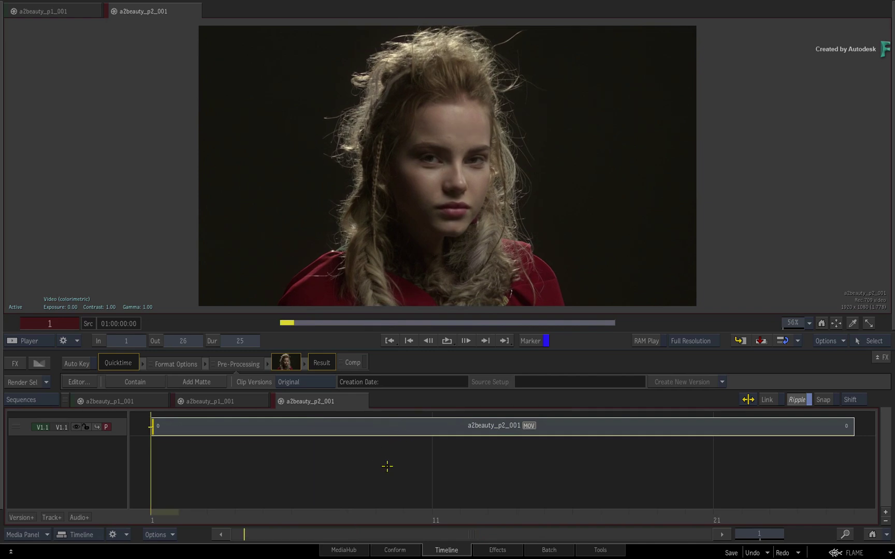
click(476, 550)
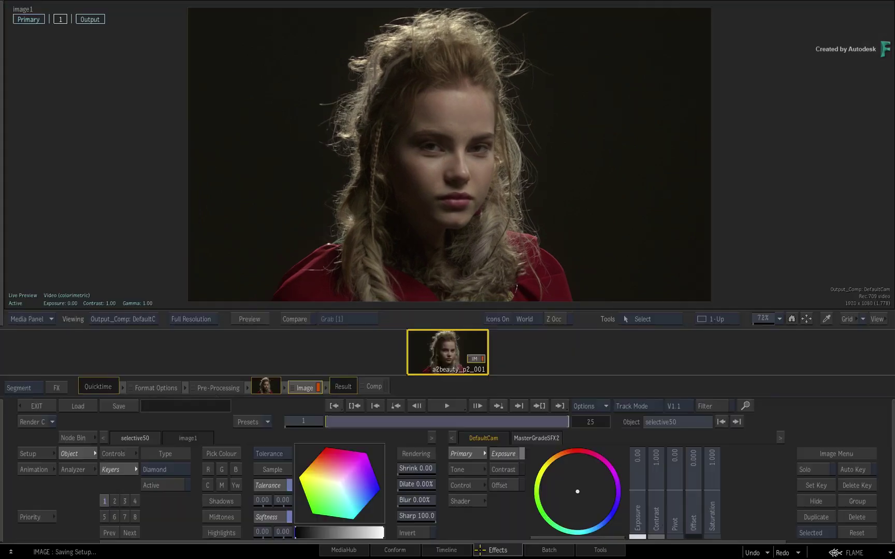
click(464, 549)
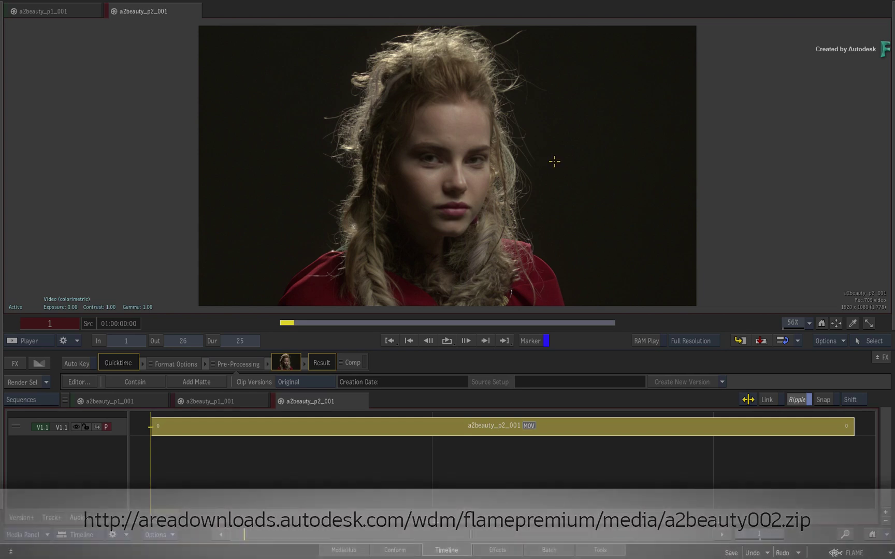
- In Batch, connect the a2beauty_p2_001 clip to the front input of the Image node and open the node's controls
click(540, 546)
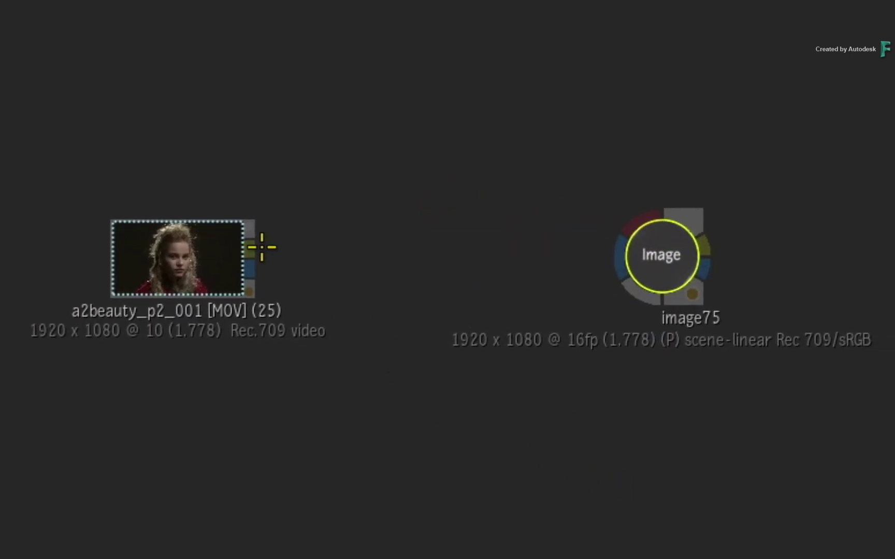
drag(261, 247, 581, 242)
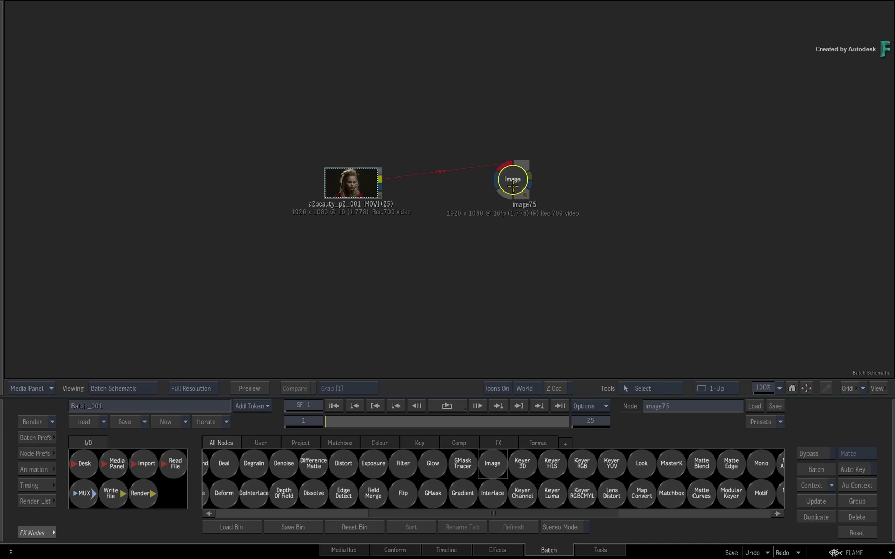
click(513, 185)
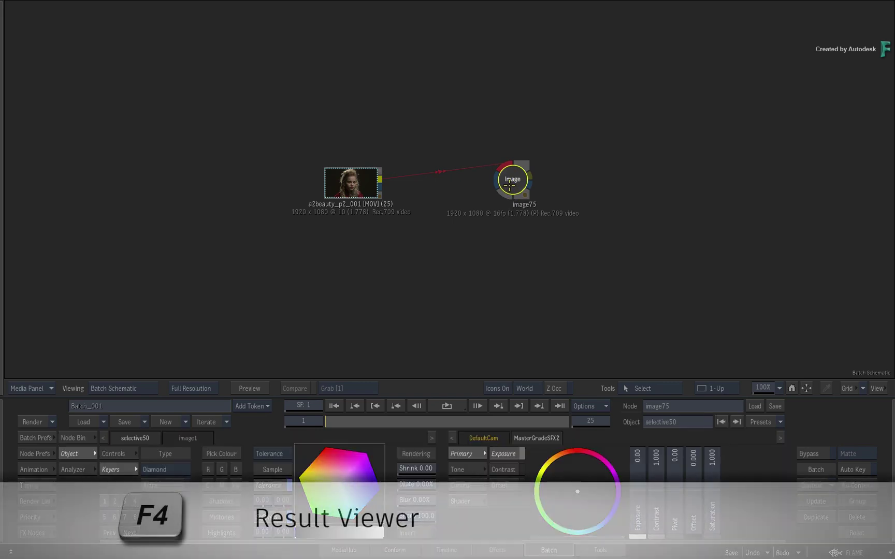
- Show the Image node's result and load the A2BeautySFX shader onto the selective
key(F4)
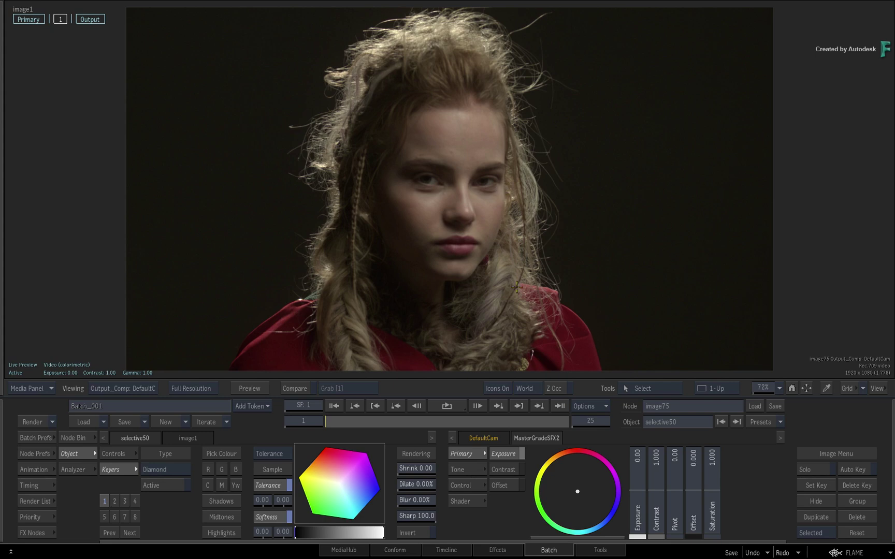
scroll(469, 262, up, 10)
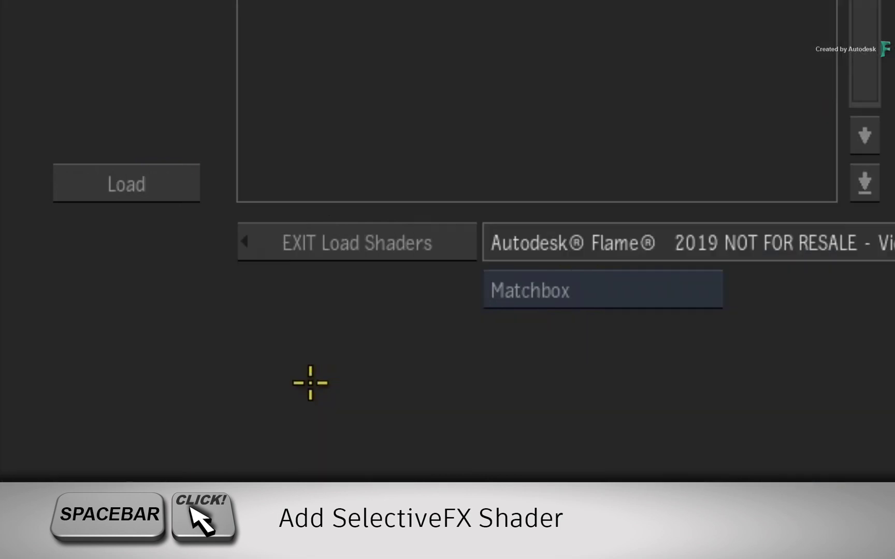
click(310, 380)
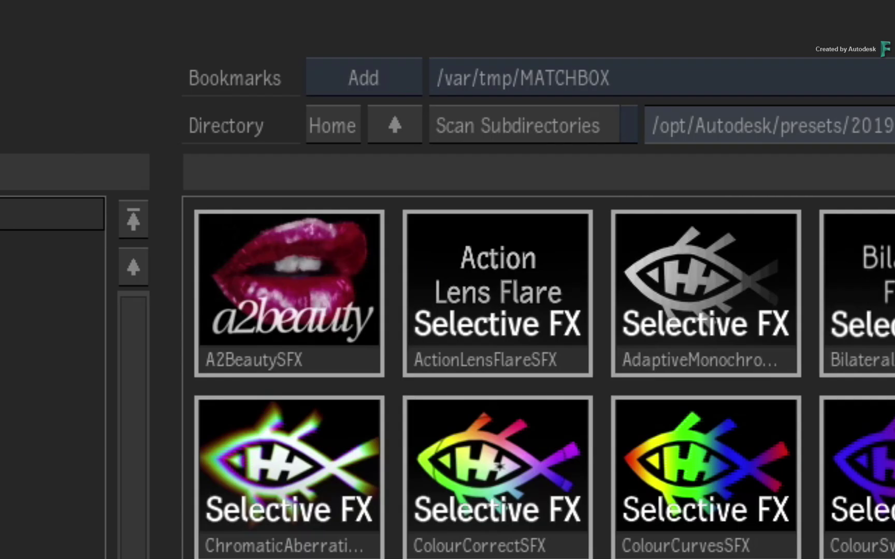
double_click(282, 293)
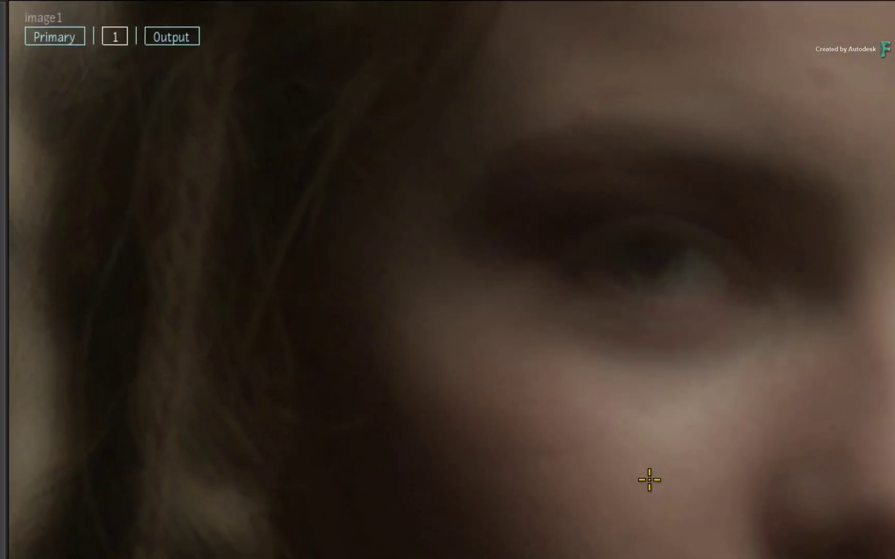
- Add a Free GMask link to selective 1
right_click(130, 47)
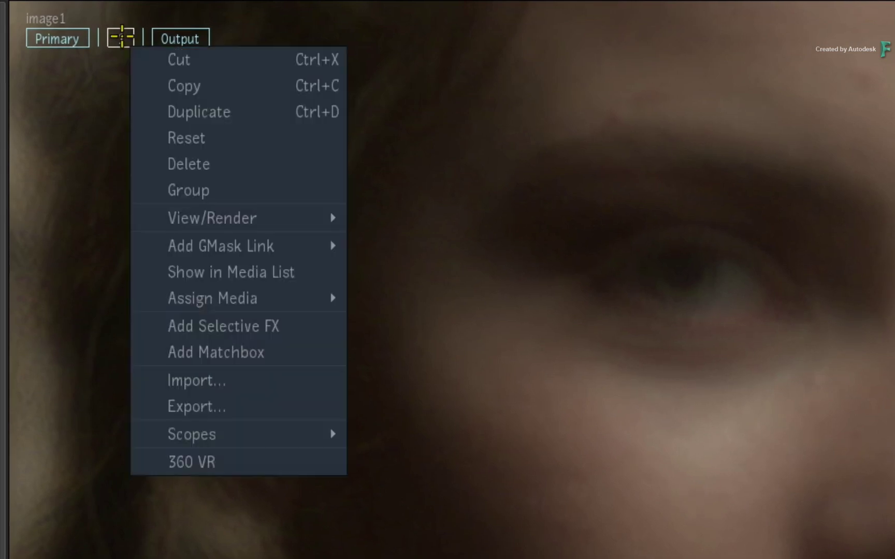
mouse_move(220, 236)
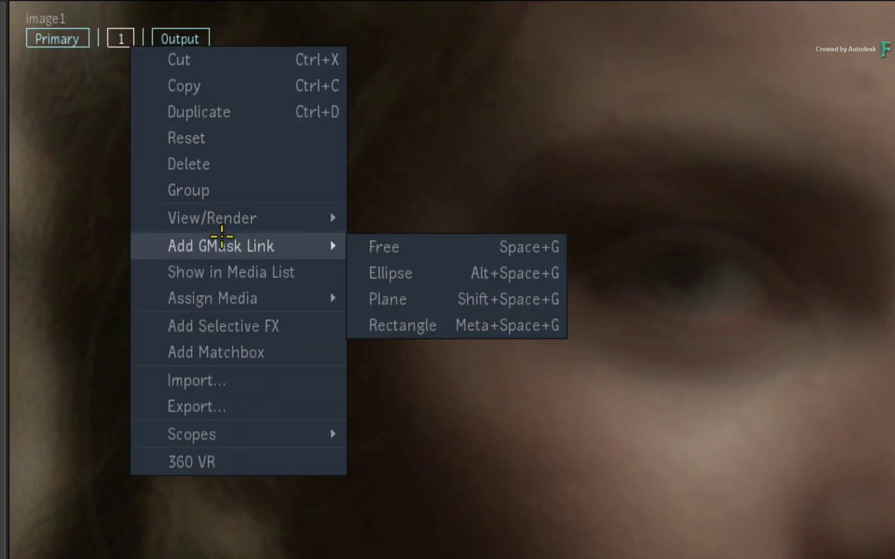
click(367, 248)
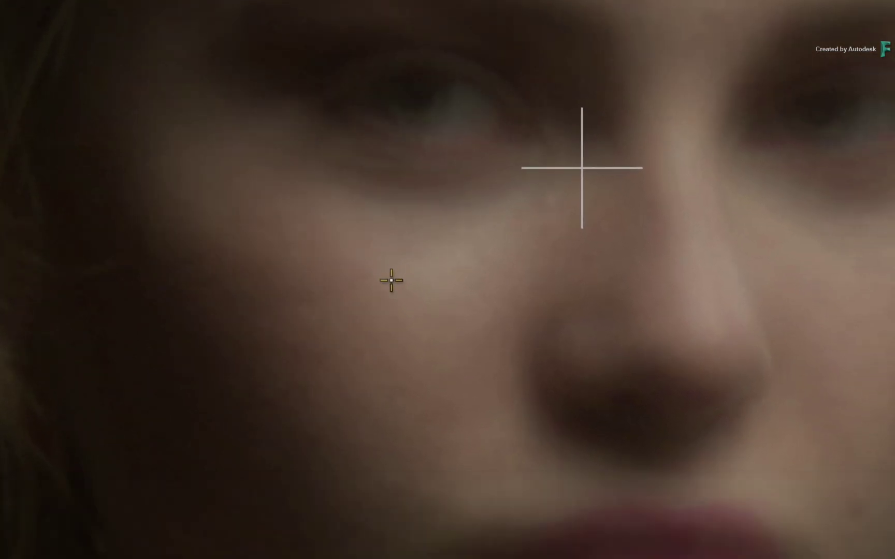
- Draw a closed four-point mask running along the lower eyelid of the shadow-side eye and down around the cheek
key(F8)
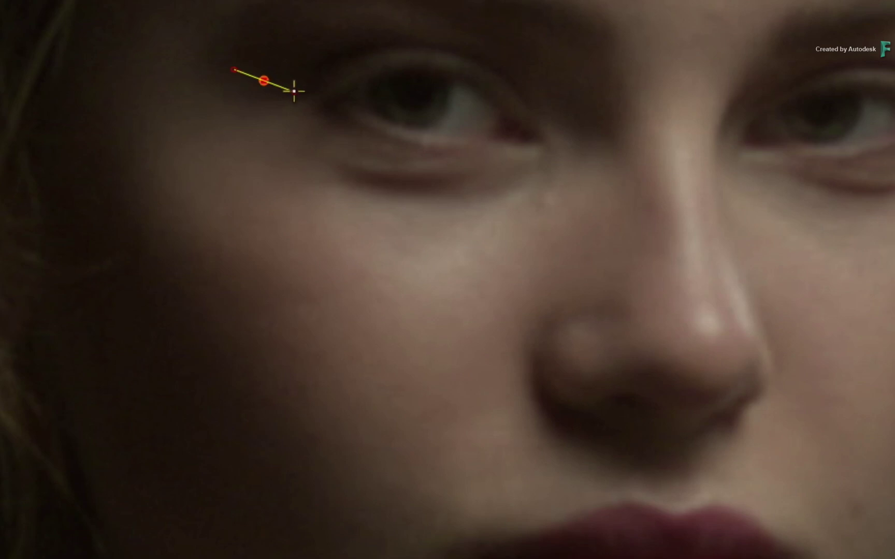
drag(416, 132, 478, 138)
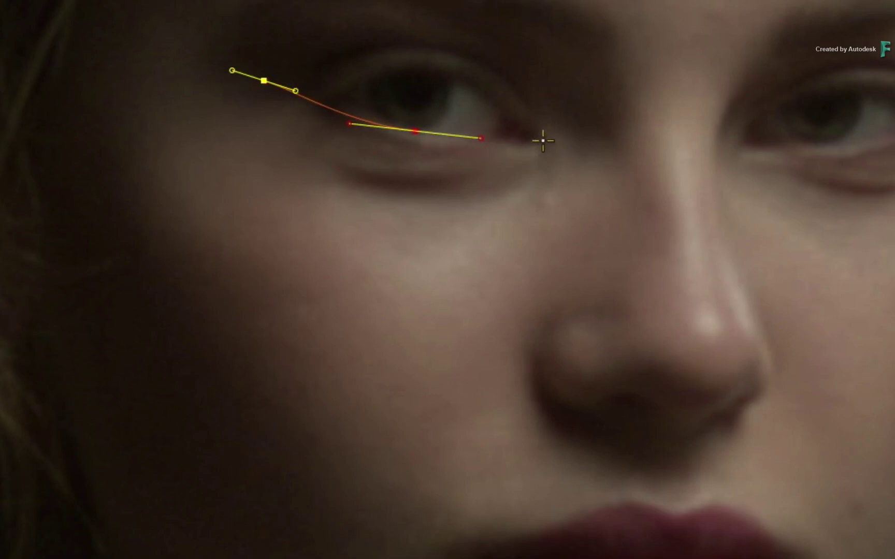
drag(543, 140, 584, 126)
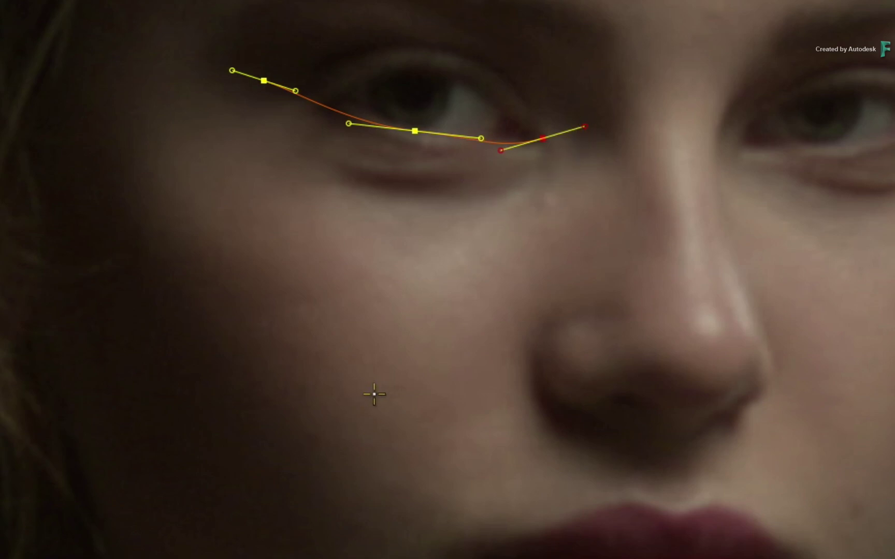
drag(374, 394, 243, 358)
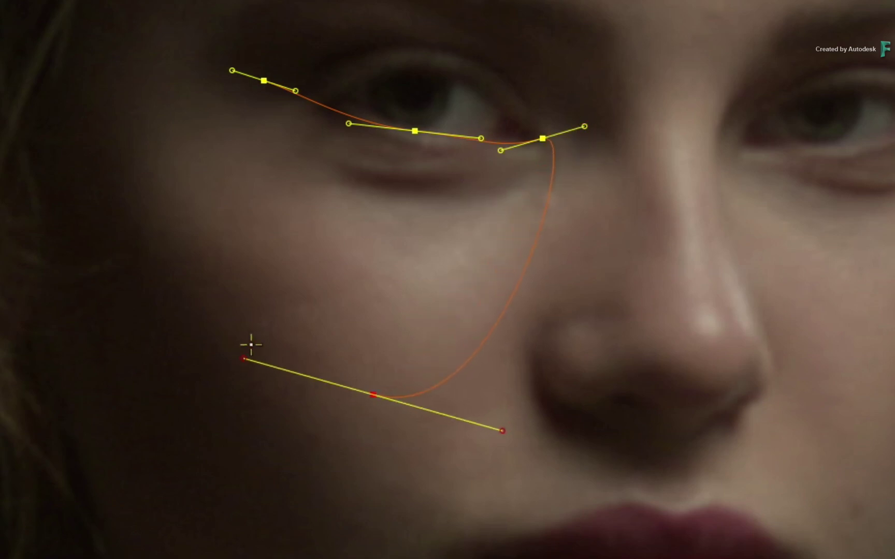
click(265, 80)
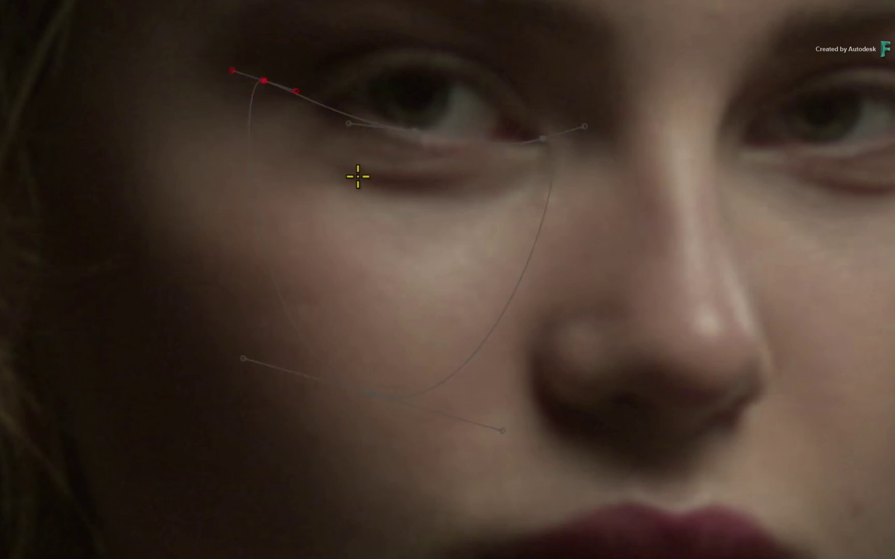
- Refine the mask's upper edge by lowering its middle eyelid point slightly and moving the inner-corner point toward the nose
click(418, 132)
drag(417, 132, 415, 140)
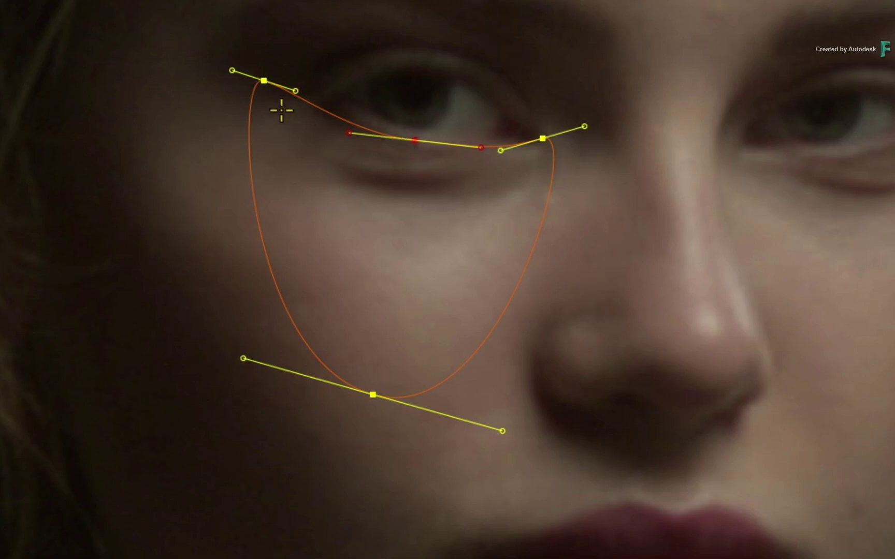
click(265, 81)
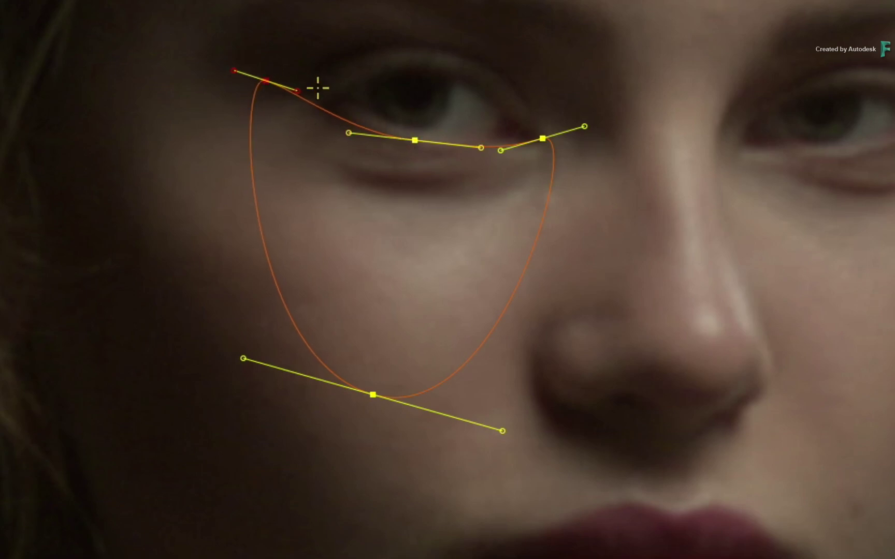
click(542, 138)
drag(542, 138, 565, 136)
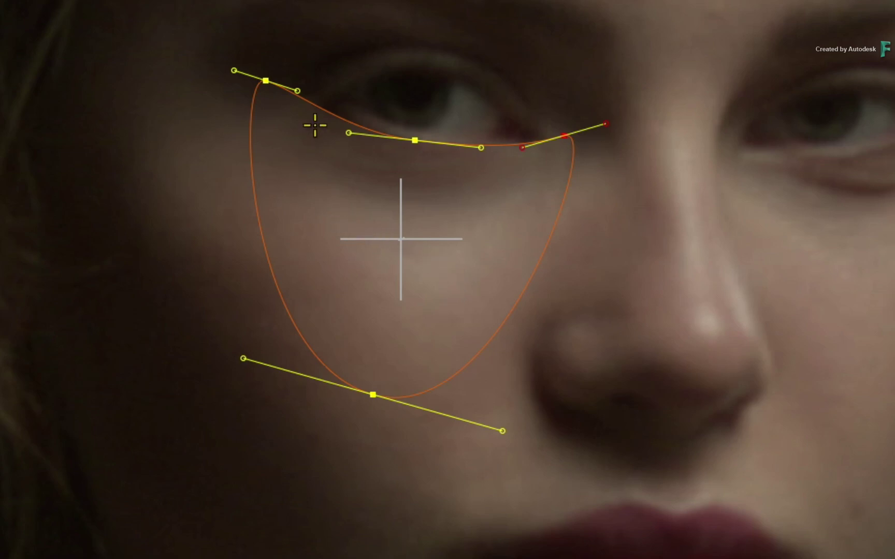
- Add three gradient points to the mask: near each end of the eyelid edge and on the lower cheek curve
right_click(322, 107)
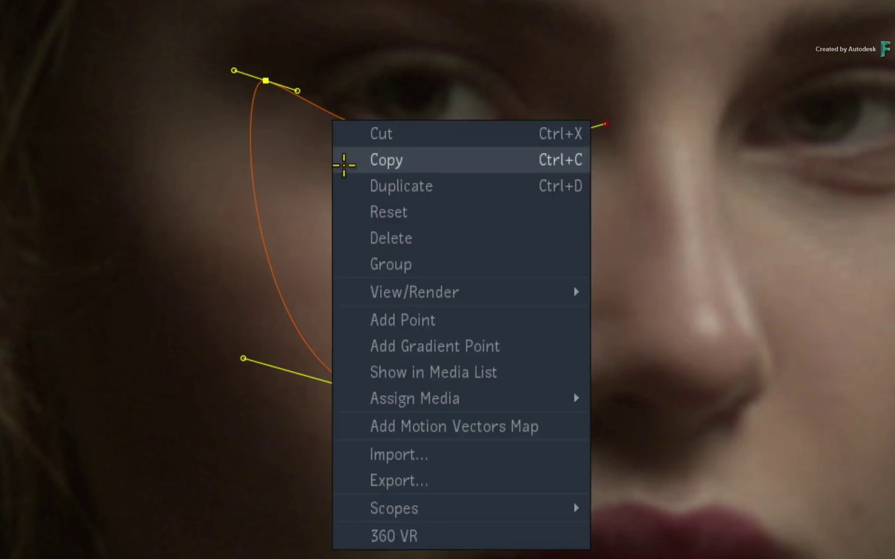
click(408, 346)
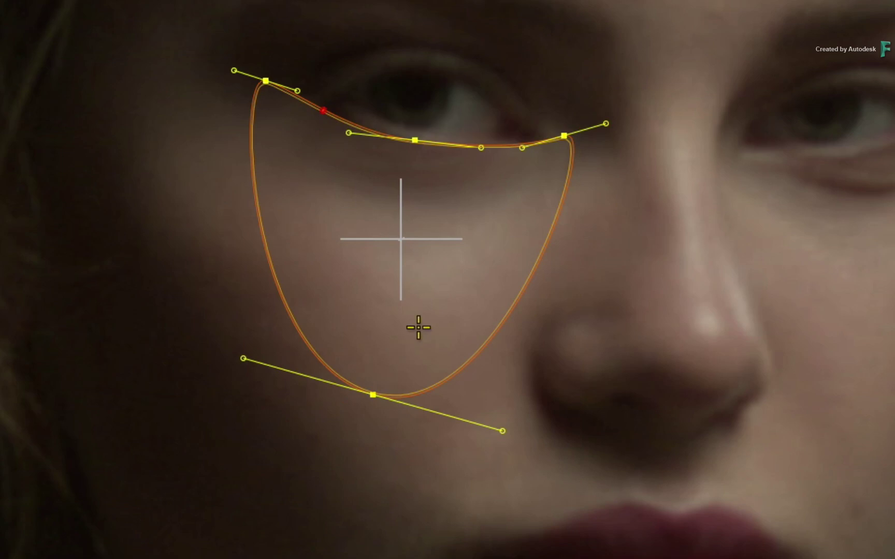
right_click(515, 142)
click(606, 380)
right_click(440, 381)
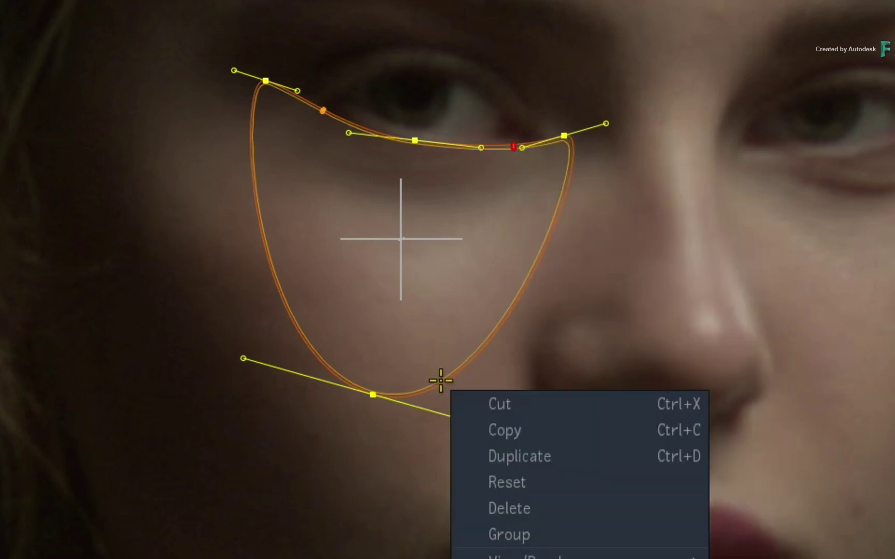
click(523, 557)
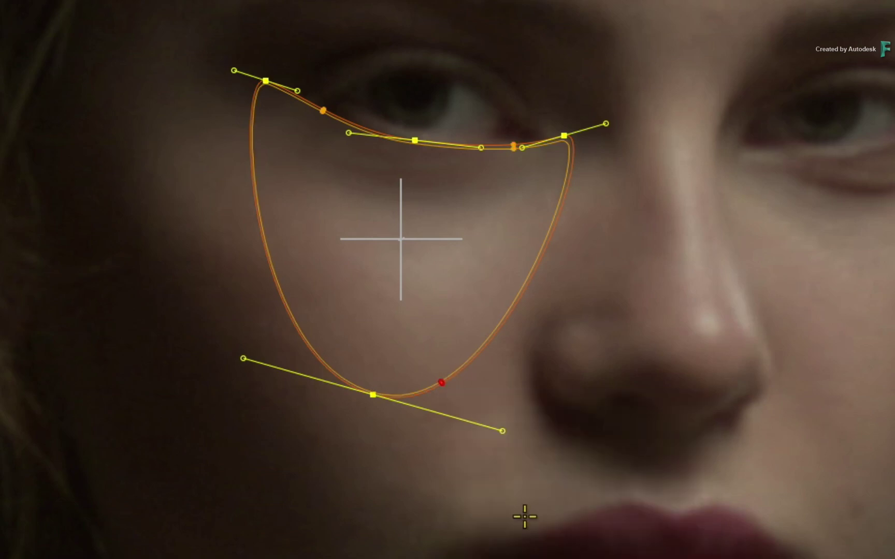
- Offset the gradient points inward, slightly along the eyelid and far up the cheek, for a soft lower falloff
click(322, 111)
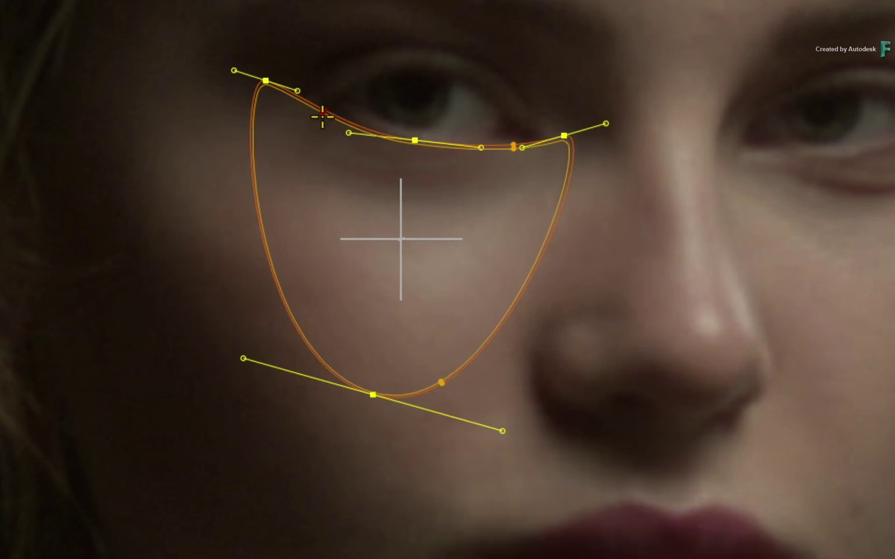
drag(322, 117, 319, 119)
click(514, 148)
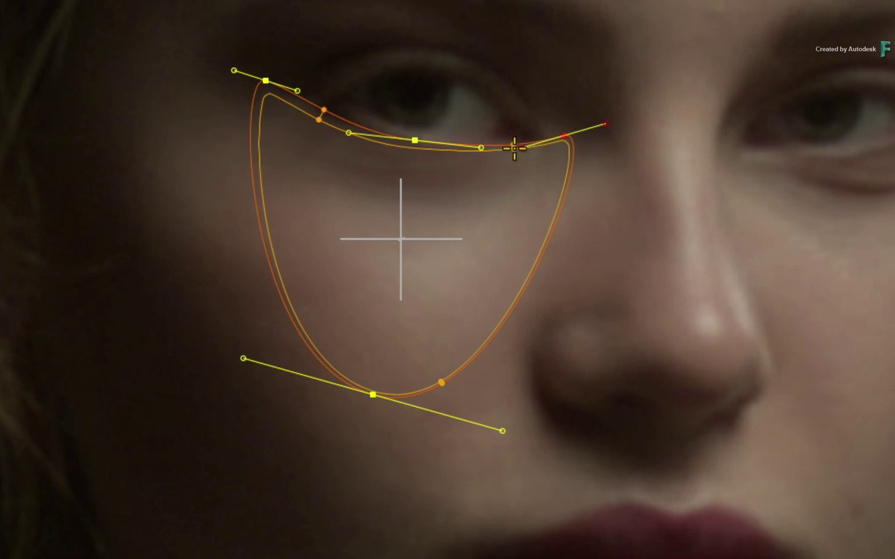
drag(514, 148, 511, 156)
click(440, 374)
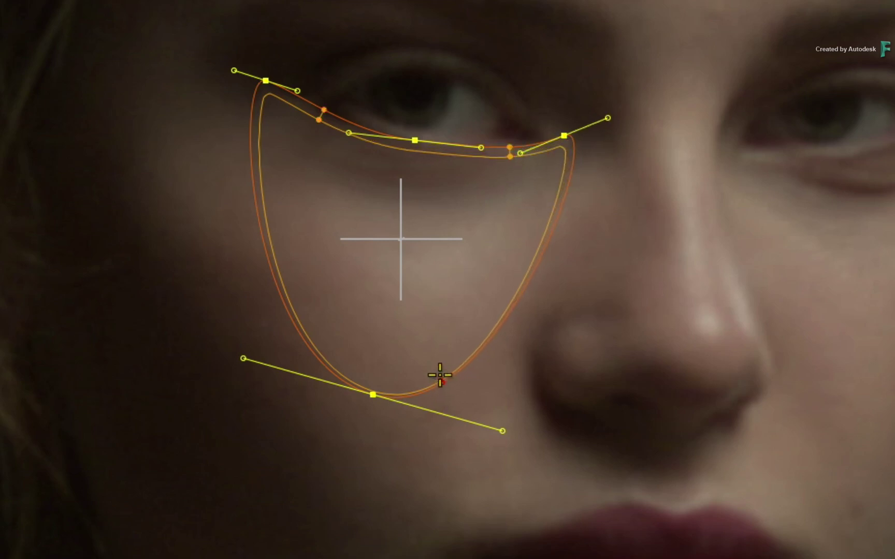
drag(440, 375, 401, 300)
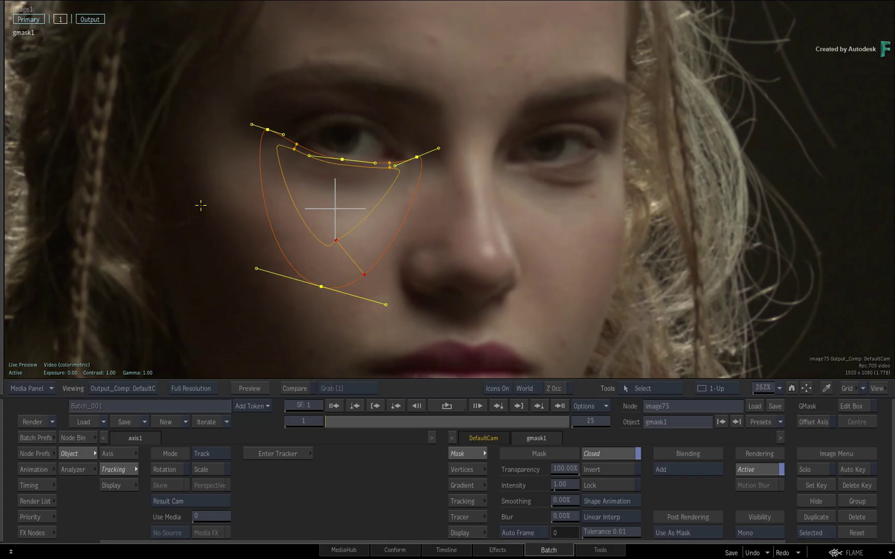
- Select the first selective of the image and turn the wireframe icons off
click(66, 21)
key(i)
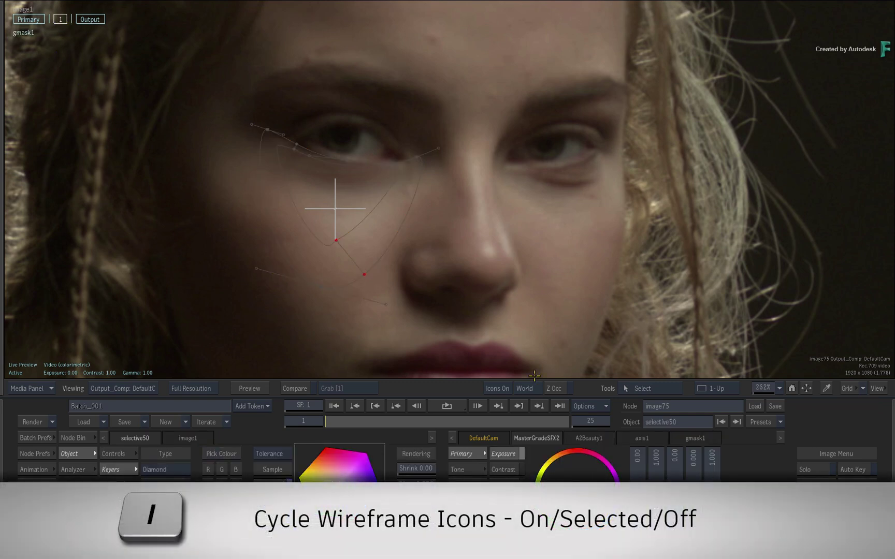
click(492, 390)
click(497, 347)
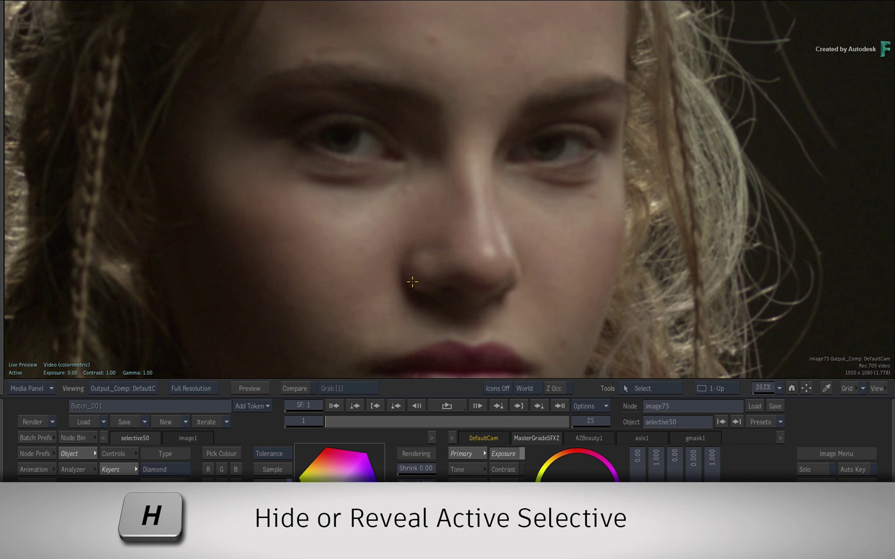
- Toggle the active selective off and on to compare the under-eye retouch with the original skin
key(h)
key(h)
key(h)
key(h)
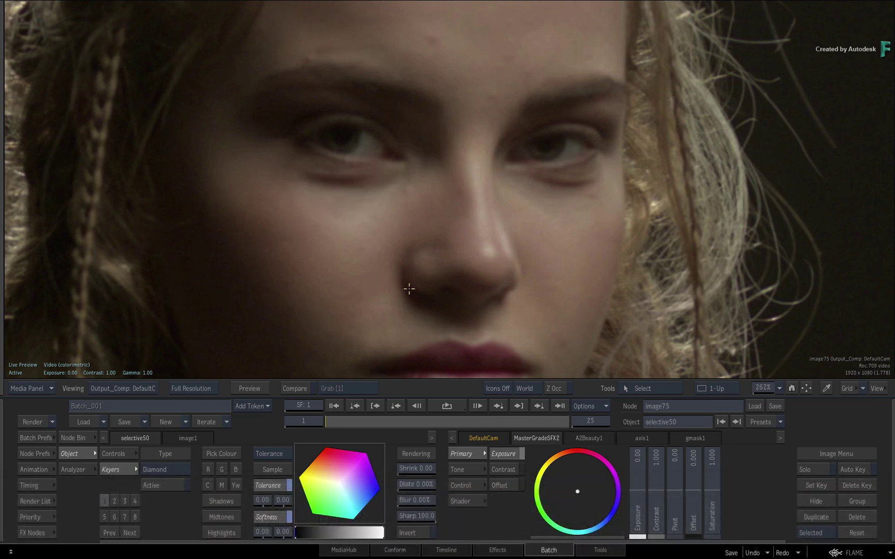
key(h)
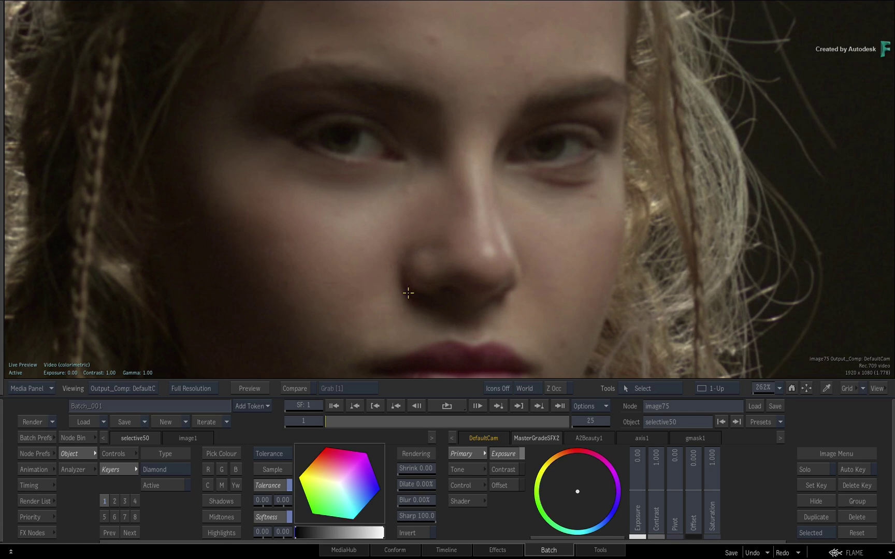
- Preview the A2Beauty1 shader's dodge/burn result, then turn the preview off
click(577, 437)
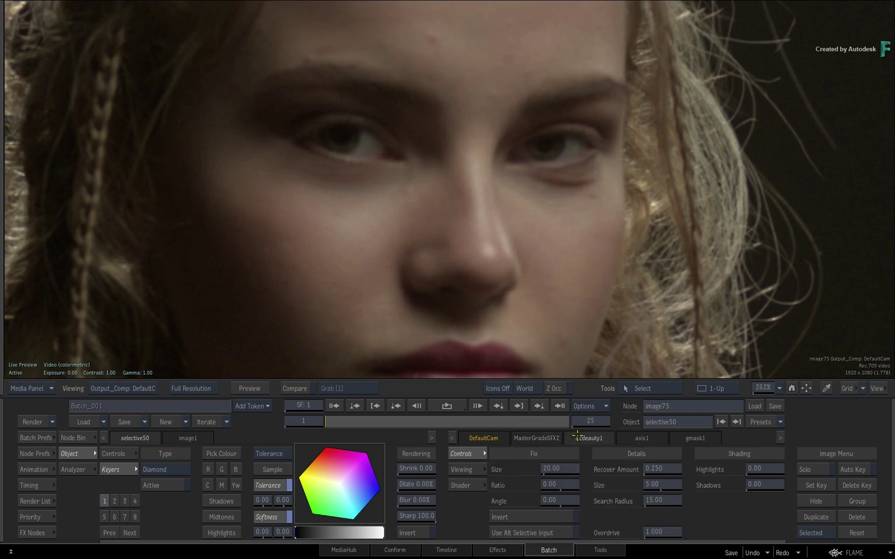
click(477, 469)
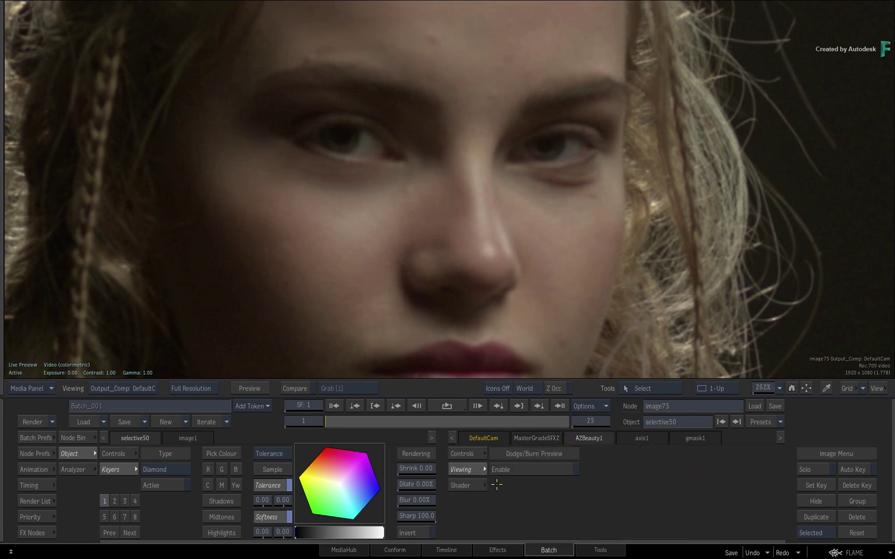
click(524, 469)
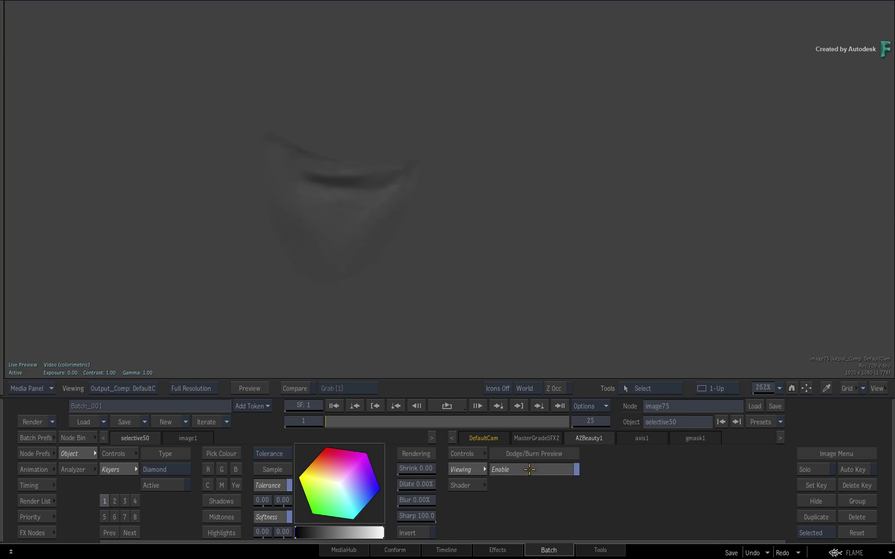
click(528, 470)
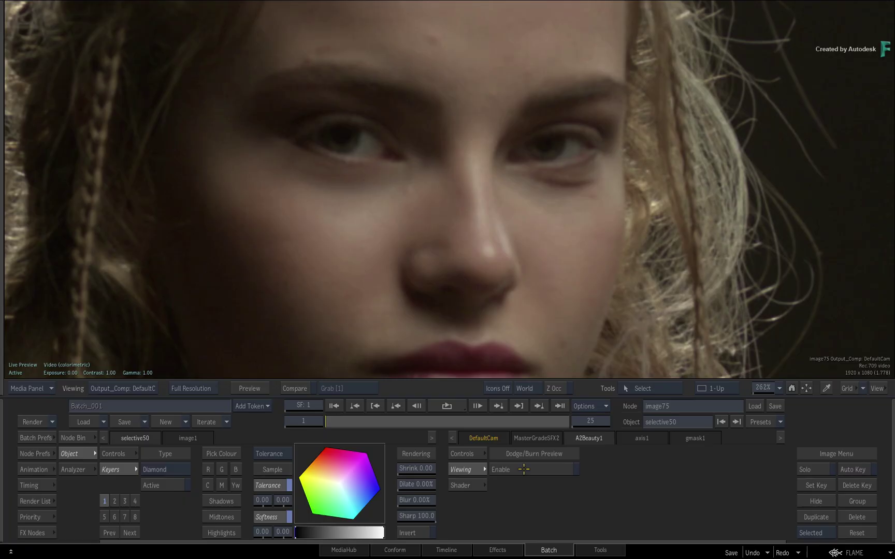
- Set the A2Beauty1 Fix size to 35 and try a ratio of -0.10 with an angle of -6
click(463, 453)
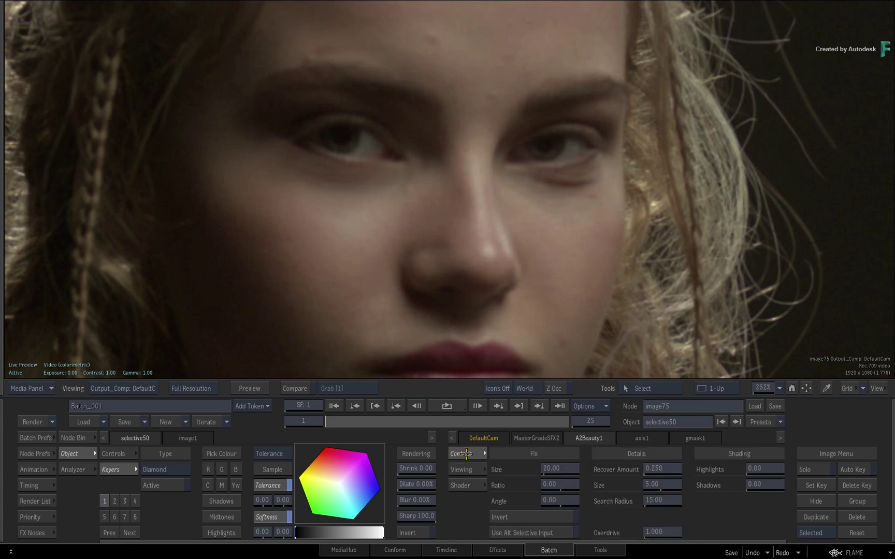
drag(566, 476, 572, 470)
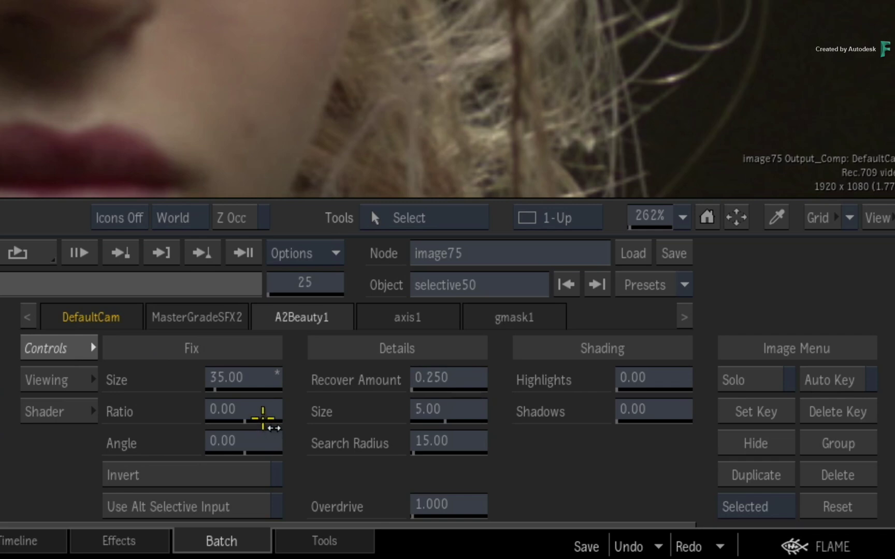
drag(253, 414, 269, 447)
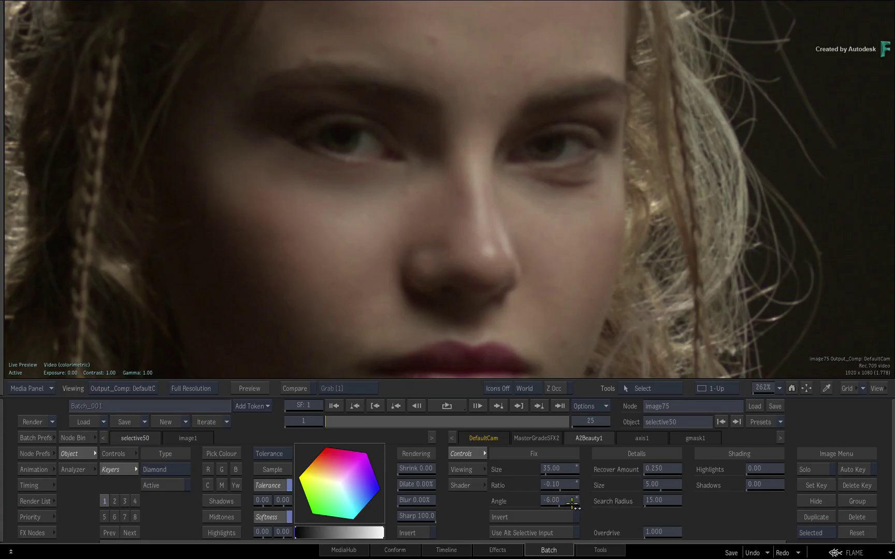
- Set the A2Beauty1 Fix ratio to 0.40 and its angle to -21
click(556, 487)
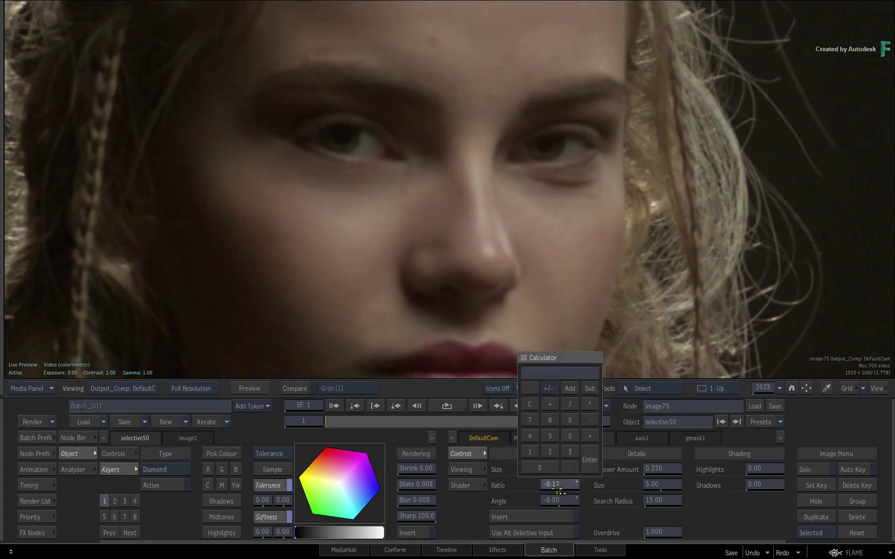
click(529, 436)
click(590, 460)
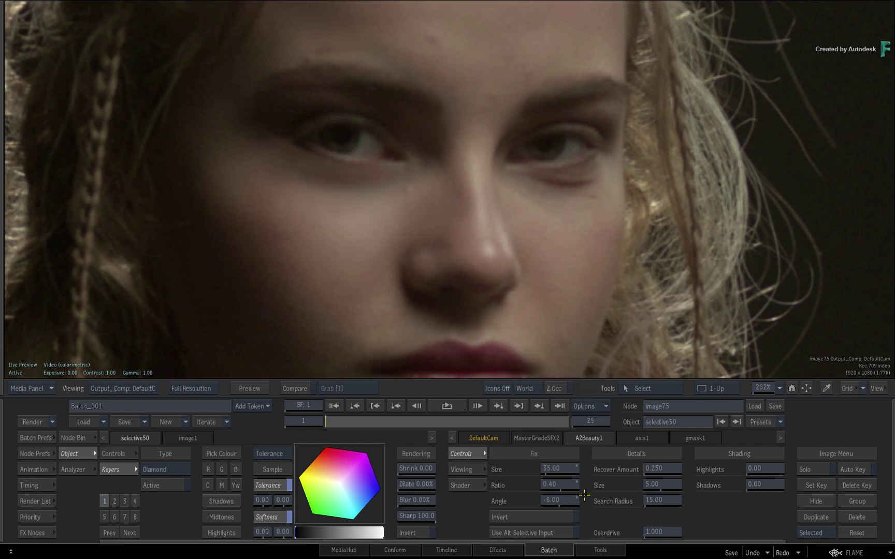
click(557, 500)
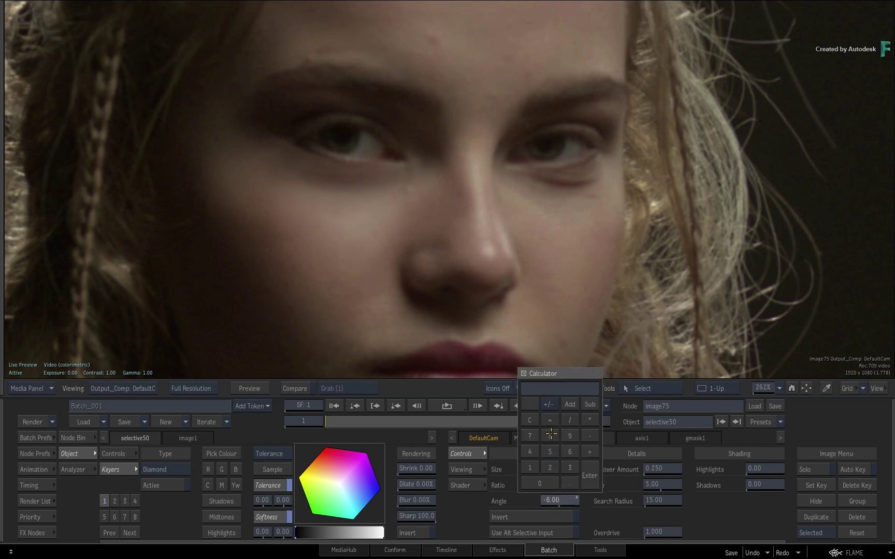
click(529, 467)
click(549, 450)
click(589, 404)
click(589, 475)
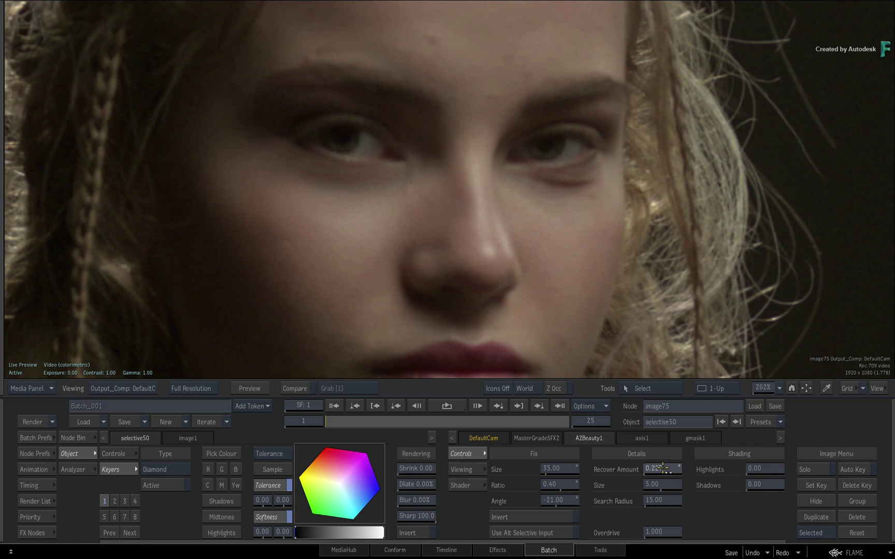
- Set the Details recover amount to 0.106 and search radius to 12.50, and the Shading highlights to 0.09 and shadows to 0.03
drag(654, 468, 615, 468)
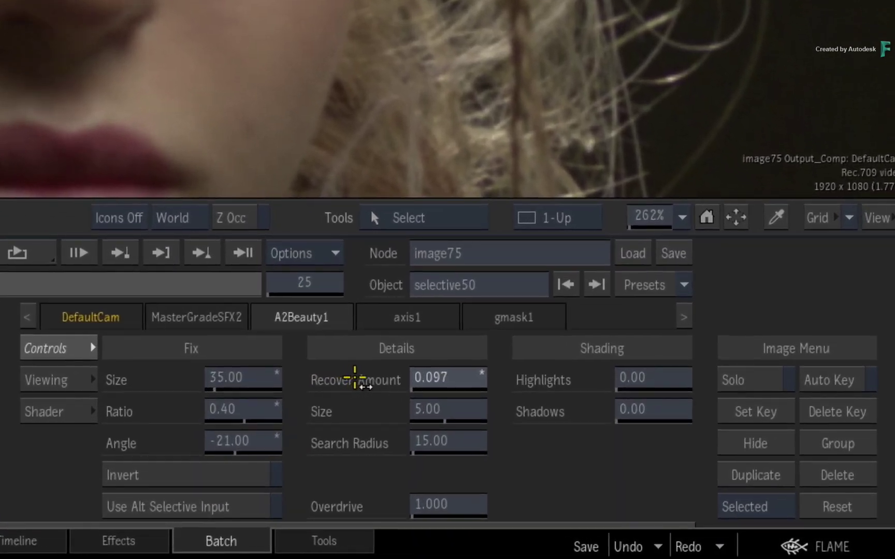
drag(354, 379, 364, 375)
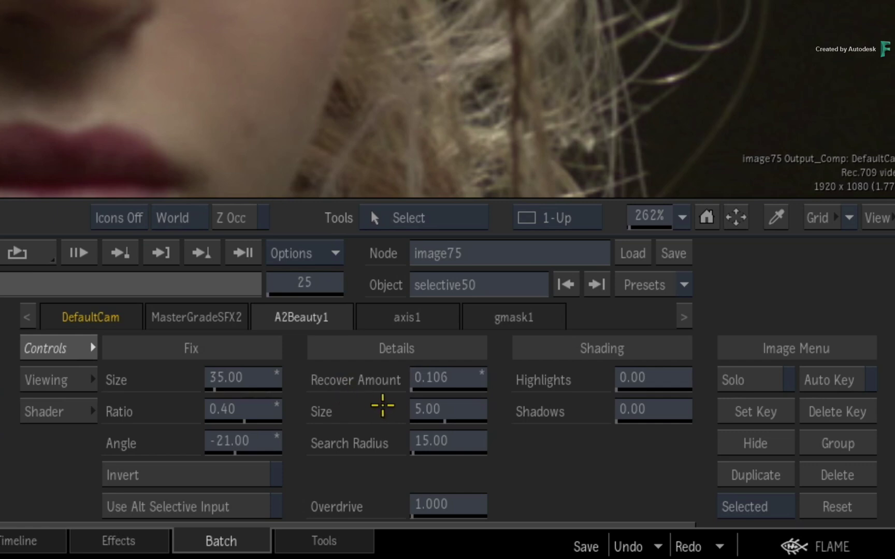
drag(471, 406, 456, 439)
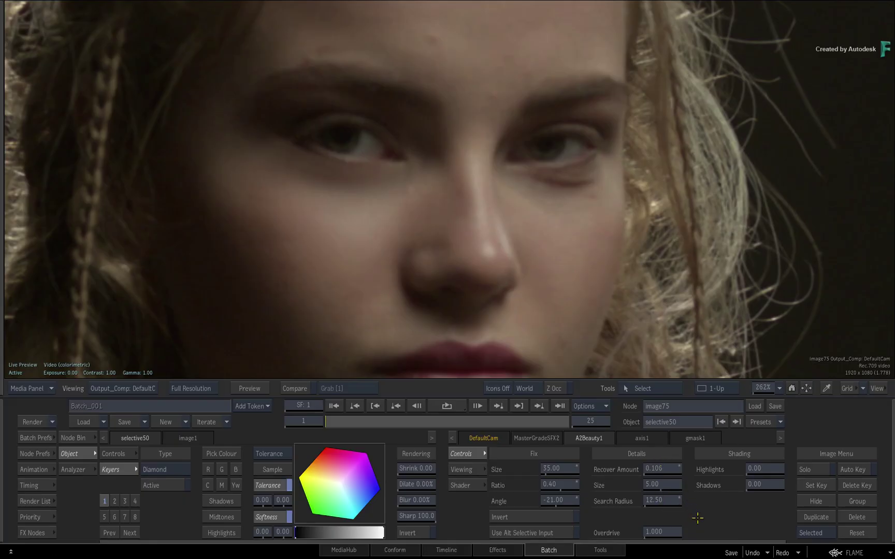
drag(676, 533, 696, 522)
mouse_move(778, 468)
mouse_down()
mouse_move(804, 465)
mouse_move(784, 468)
mouse_move(777, 484)
mouse_move(762, 471)
mouse_up()
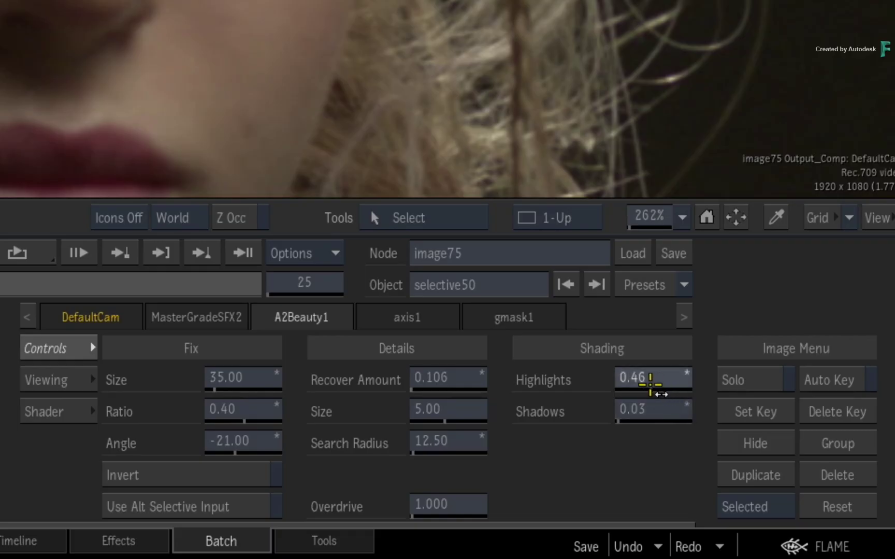
drag(650, 384, 612, 378)
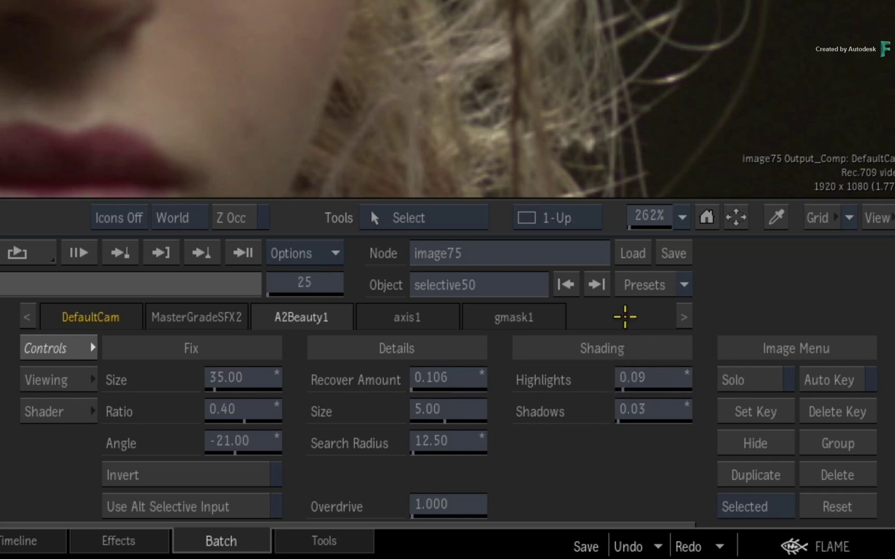
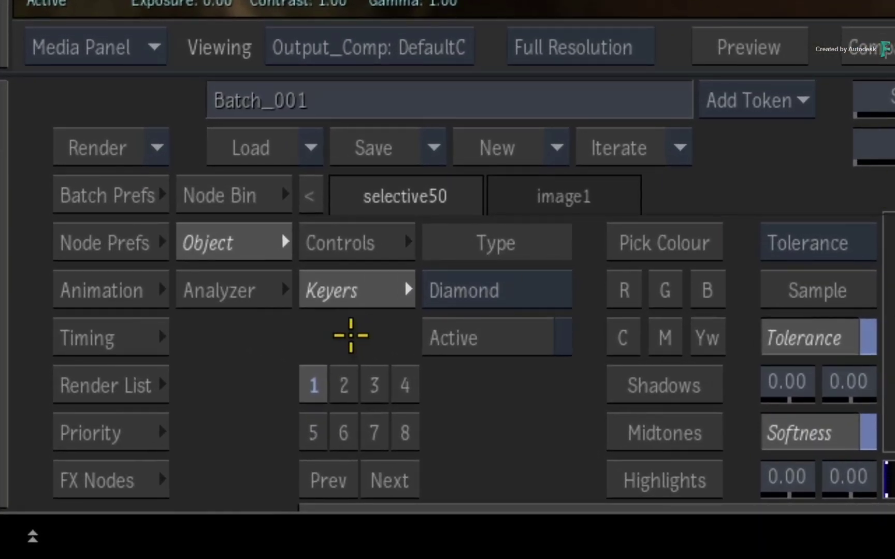
- Add a second free-form GMask to the first selective and show the selected GMask in the object view
click(308, 383)
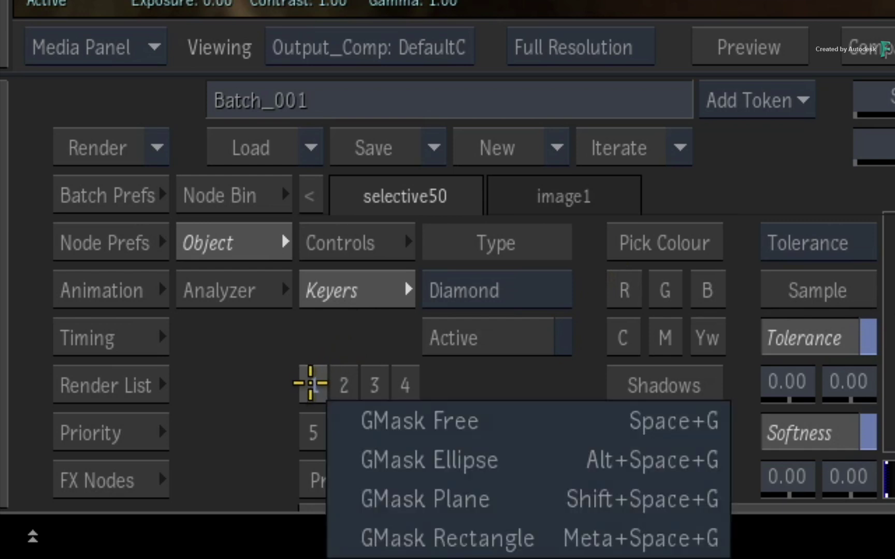
click(361, 421)
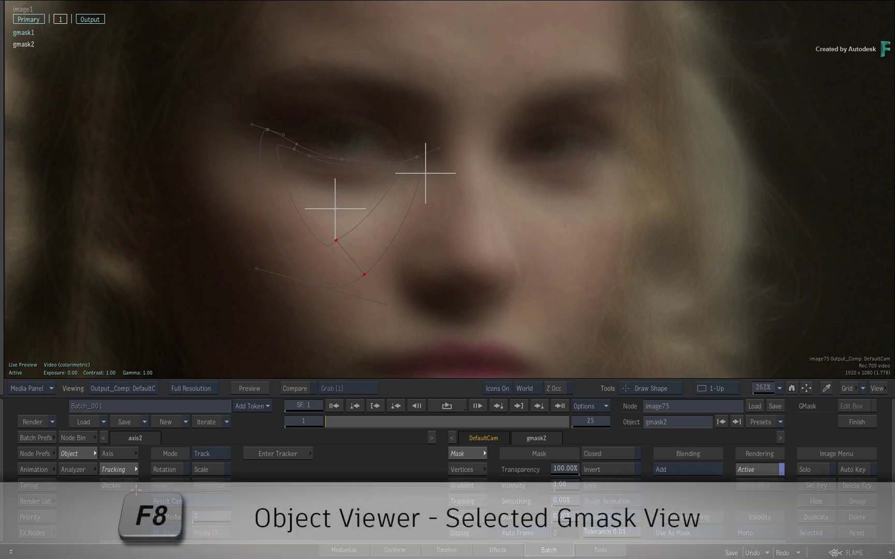
key(F8)
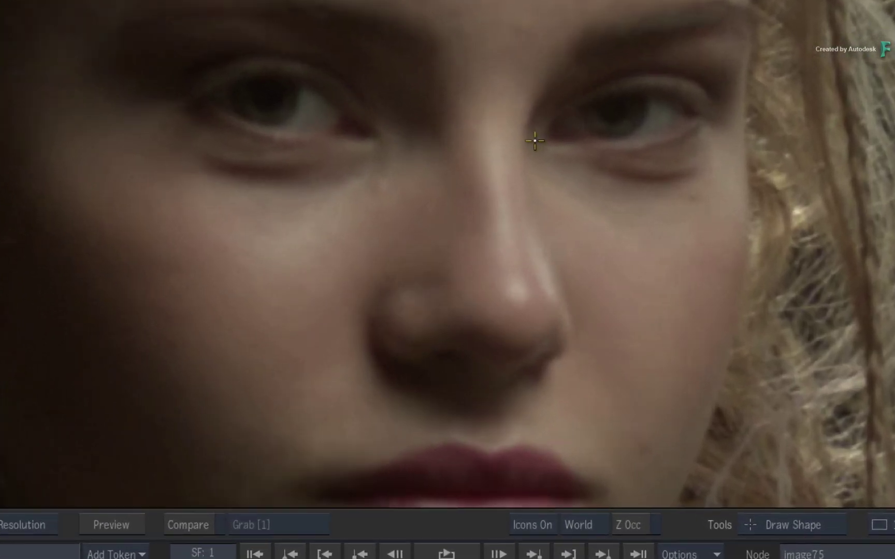
- Draw a closed four-point mask along the lower eyelid of the lit-side eye and down around the cheek
drag(535, 140, 565, 144)
drag(629, 141, 663, 135)
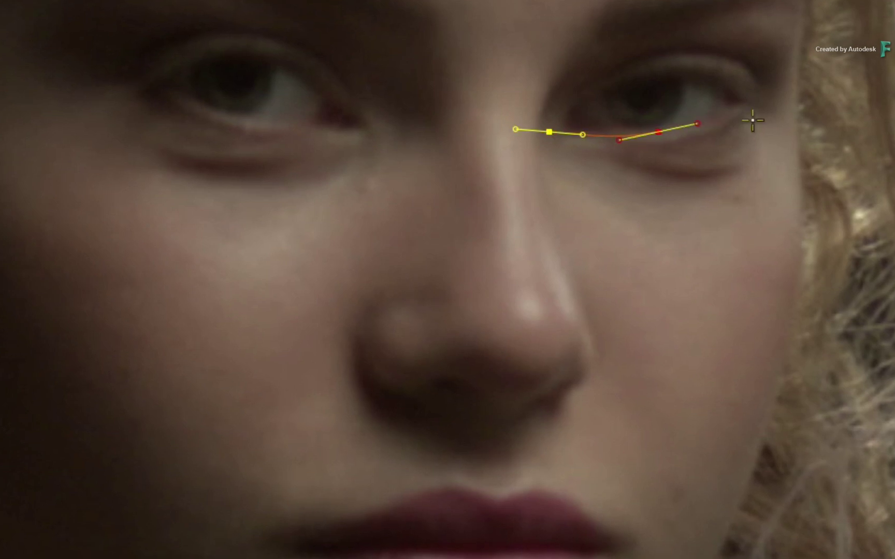
drag(756, 107, 779, 95)
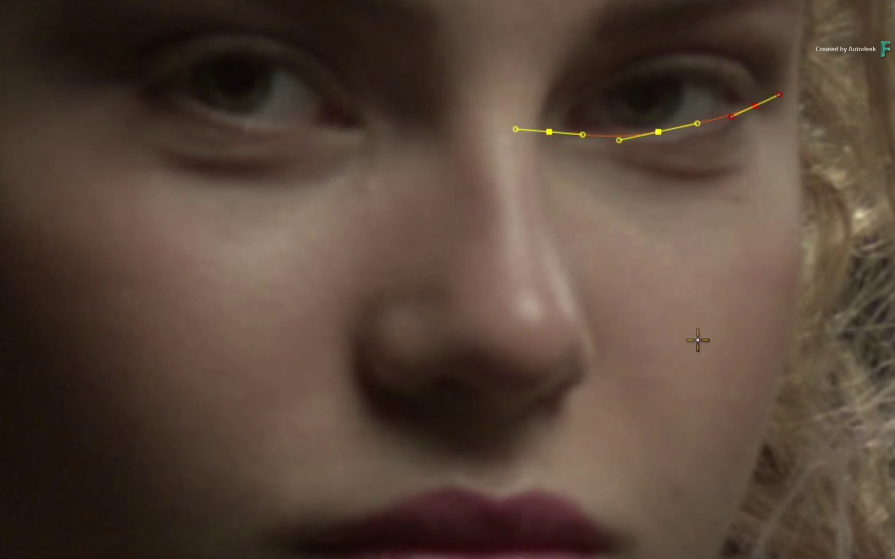
drag(691, 340, 604, 342)
click(548, 132)
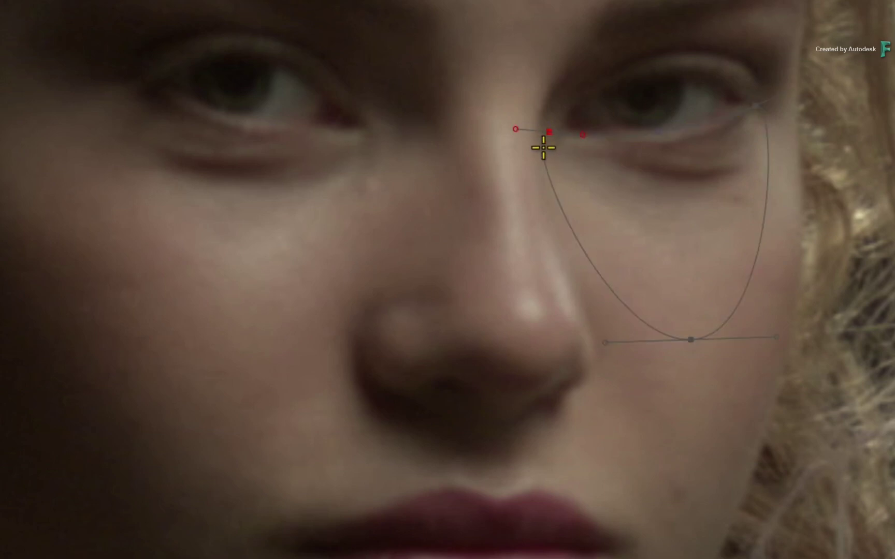
- Refine the mask's upper edge: lower the middle eyelid point, move the outer-corner point outward and shorten the inner-corner point's tangents
click(656, 132)
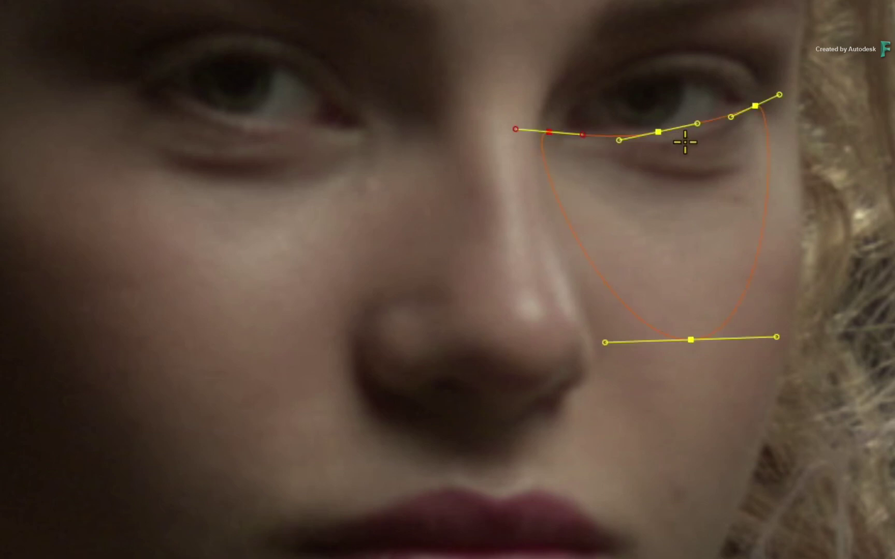
drag(656, 132, 674, 138)
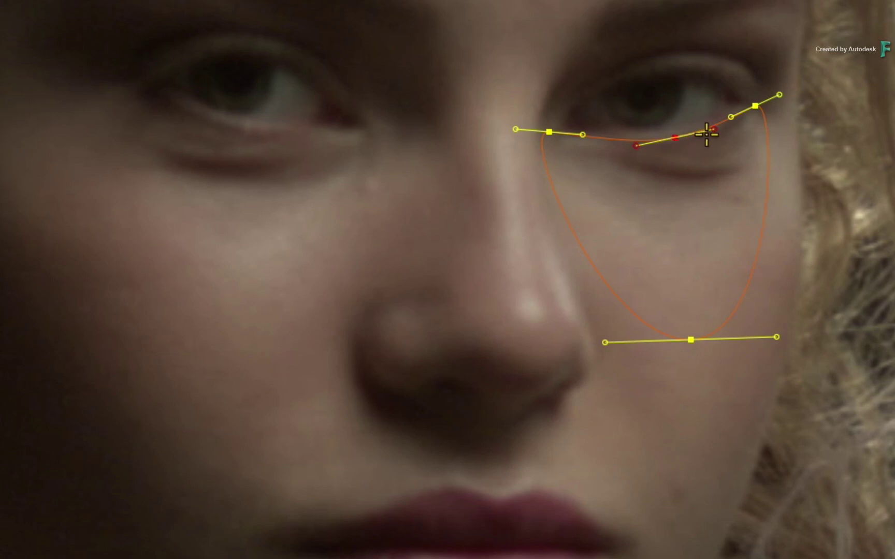
drag(756, 107, 765, 103)
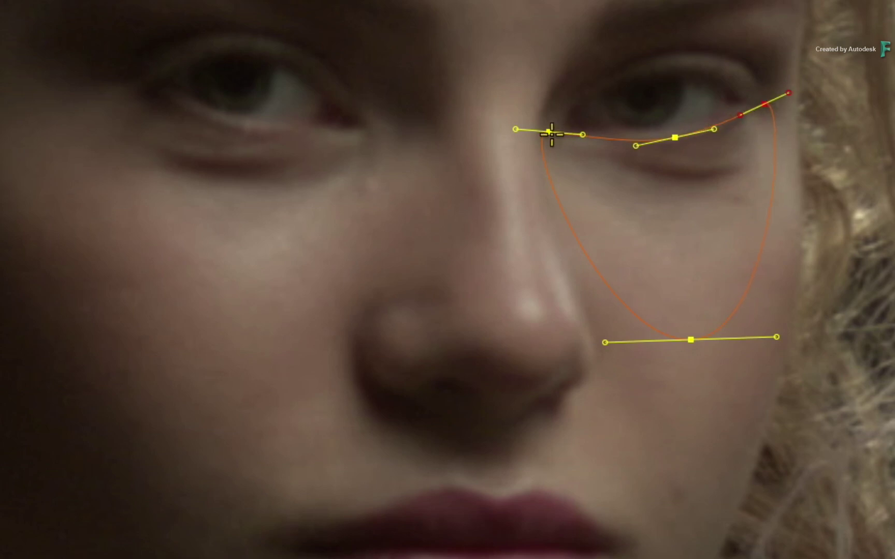
drag(516, 127, 532, 128)
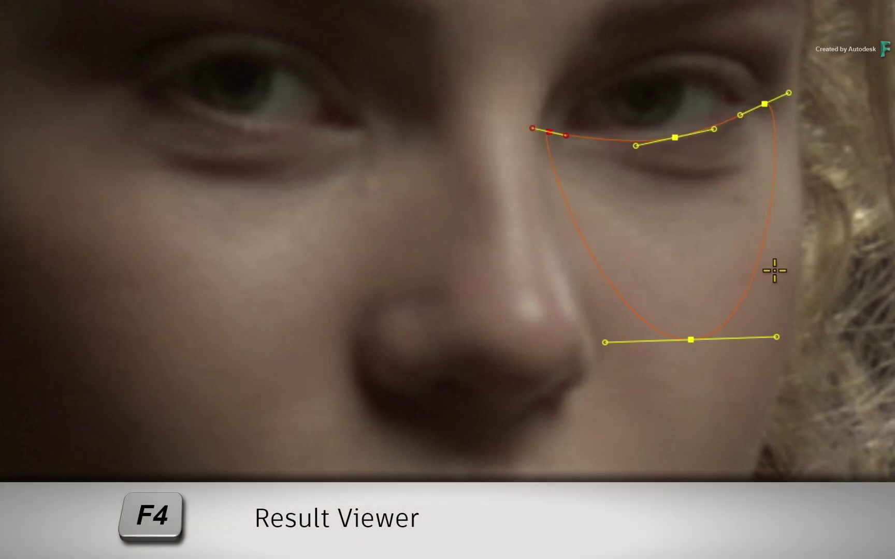
- In the result view, add three gradient points to the new mask: two along the eyelid edge and one on the outer cheek curve
key(F4)
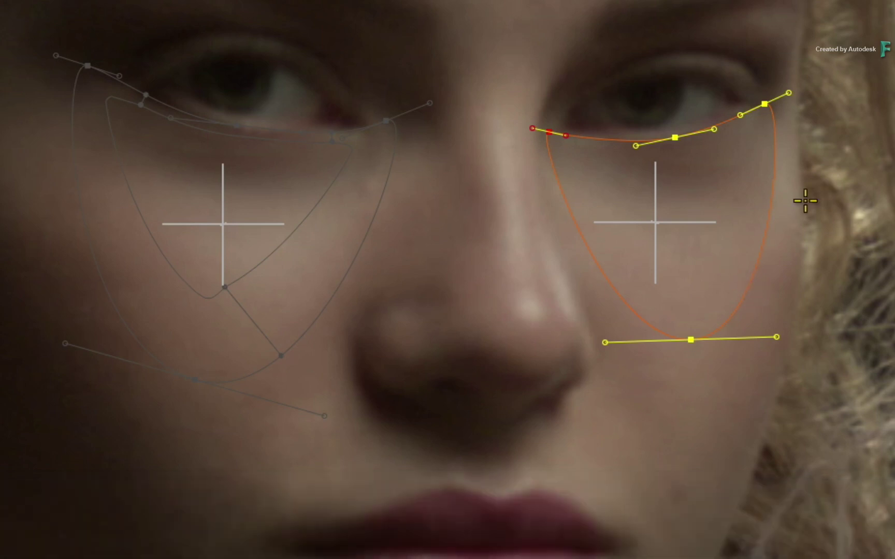
right_click(595, 139)
click(685, 373)
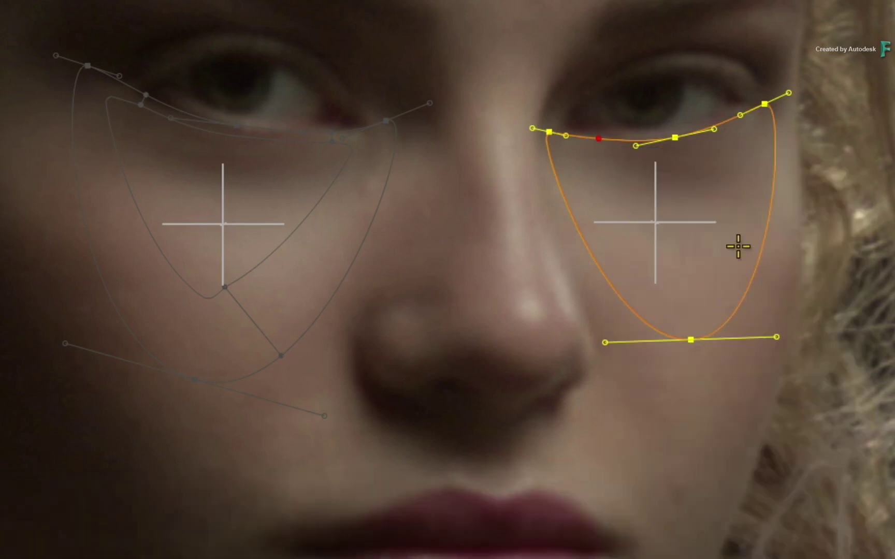
right_click(728, 117)
click(755, 355)
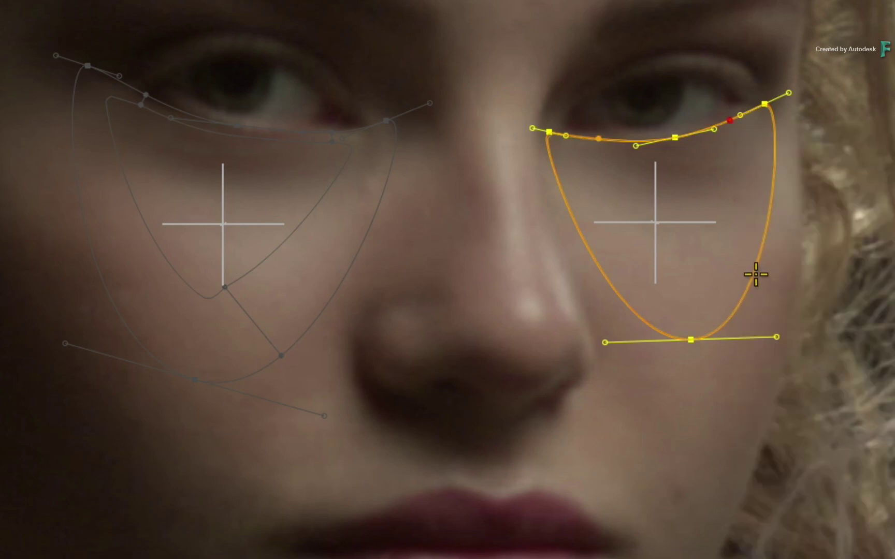
right_click(757, 279)
click(859, 510)
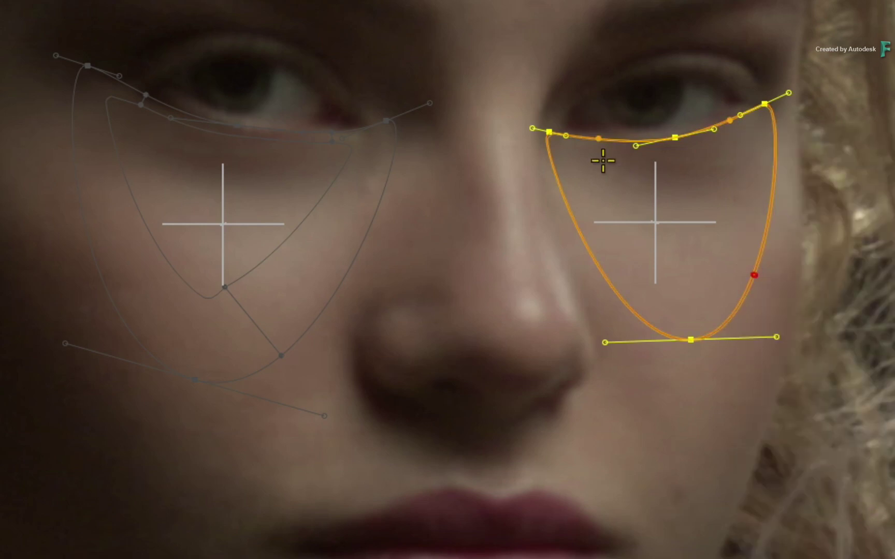
- Soften the new mask by pulling its two eyelid gradient points slightly inward and the outer cheek gradient point far inward
drag(600, 136, 599, 147)
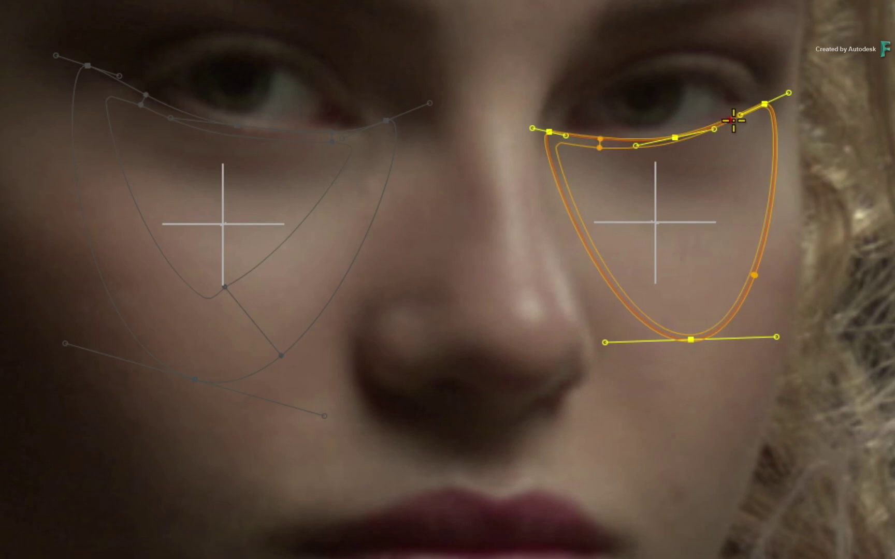
drag(731, 119, 735, 125)
drag(754, 274, 689, 241)
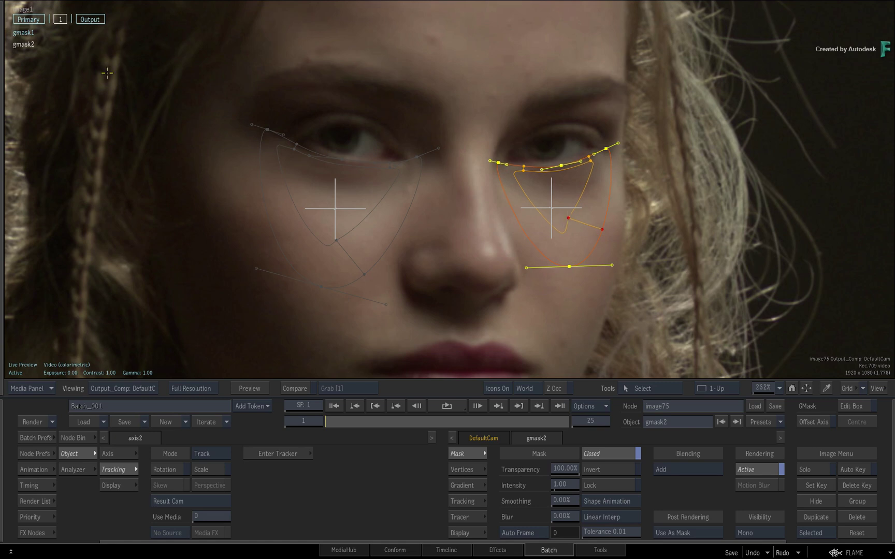
- Select the first selective, hide the wireframe icons and repeatedly toggle the selective's effect to compare the skin retouch
click(67, 23)
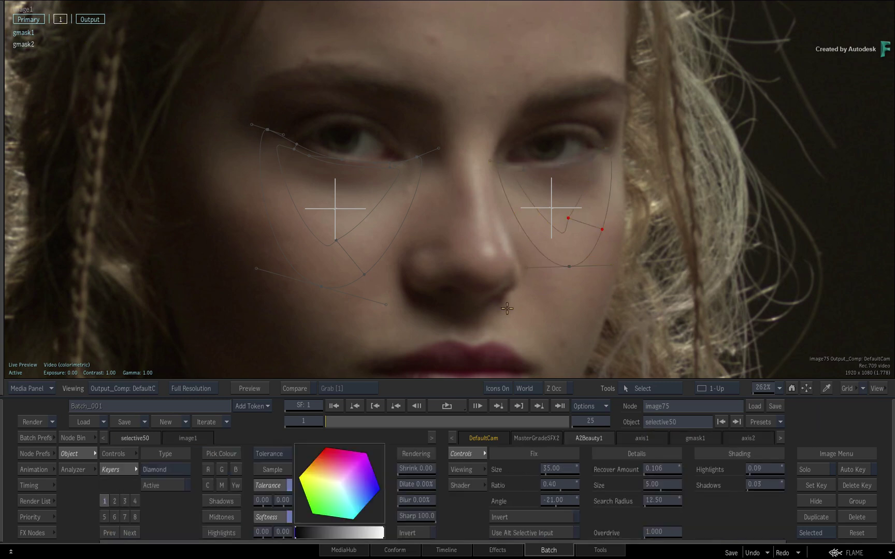
key(ctrl+i)
key(h)
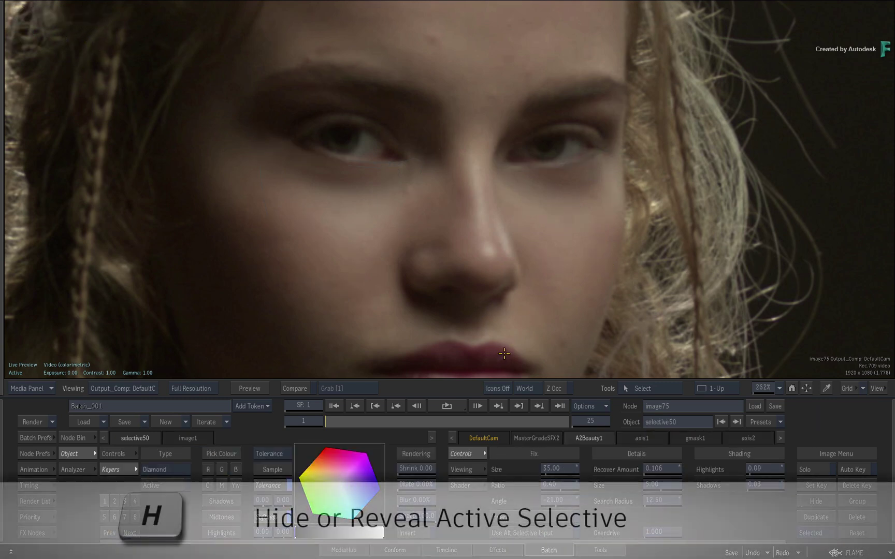
key(h)
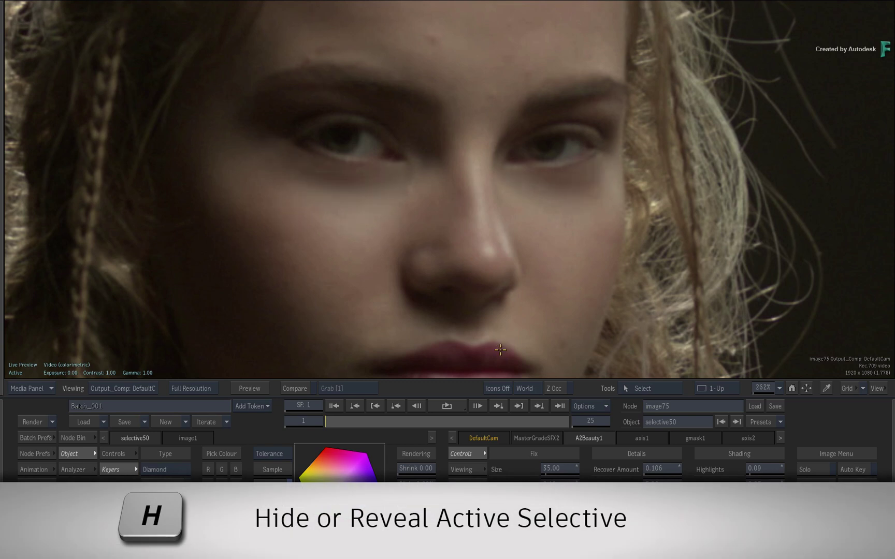
key(h)
key(h)
key(h)
key(h)
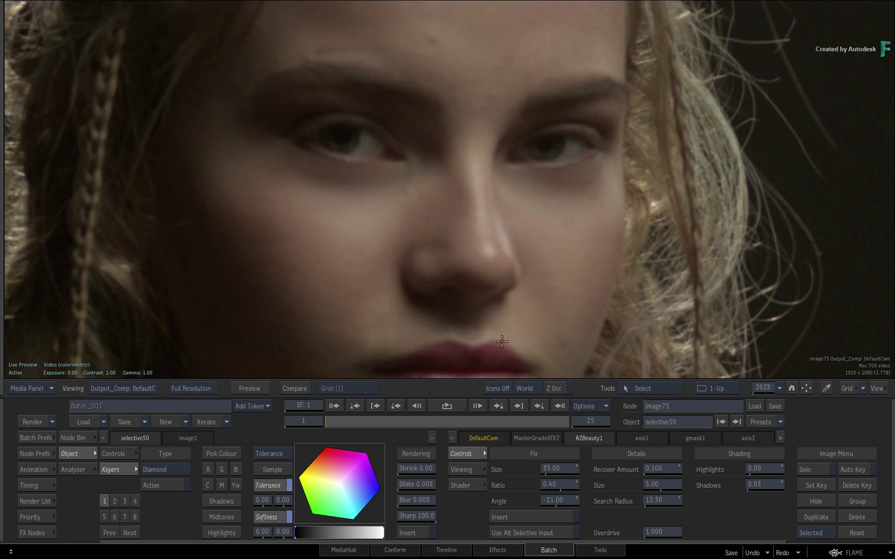
- Play the clip to check the under-eye retouch in motion, both close up and with more of the face in view
key(space)
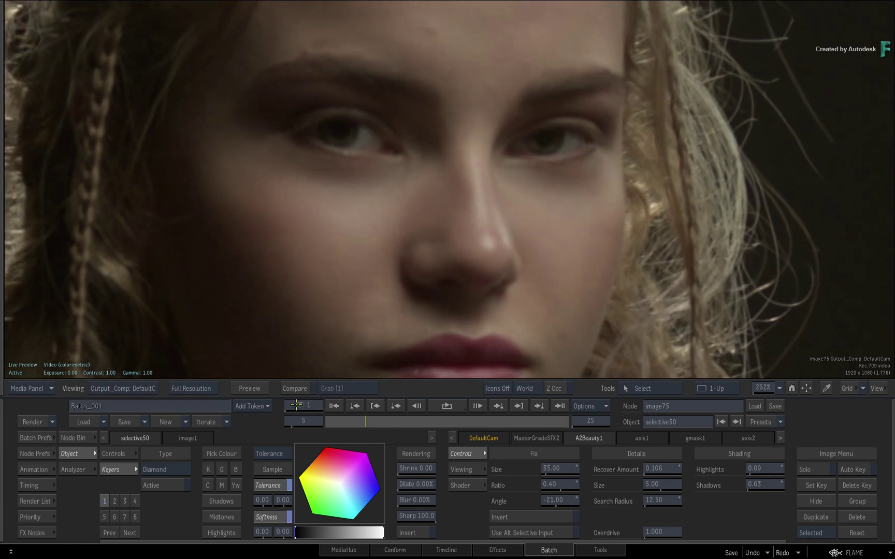
key(space)
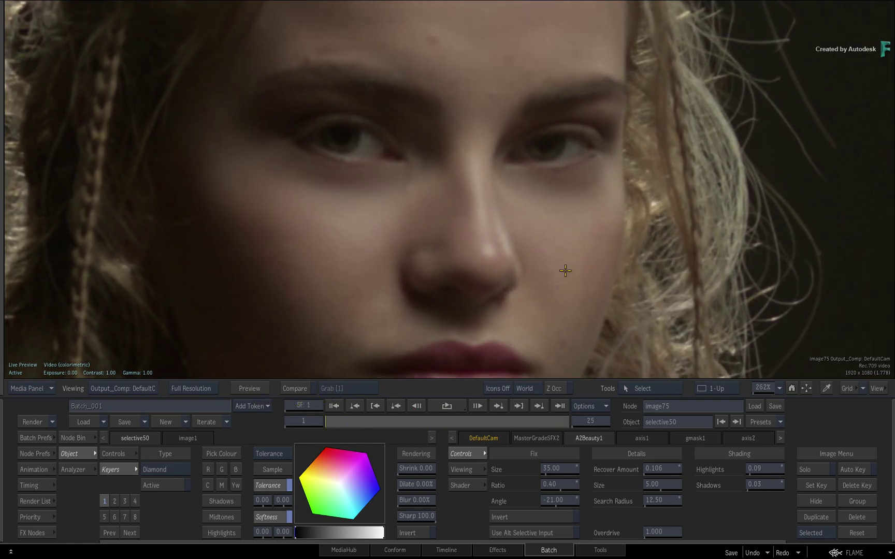
scroll(564, 270, down, 5)
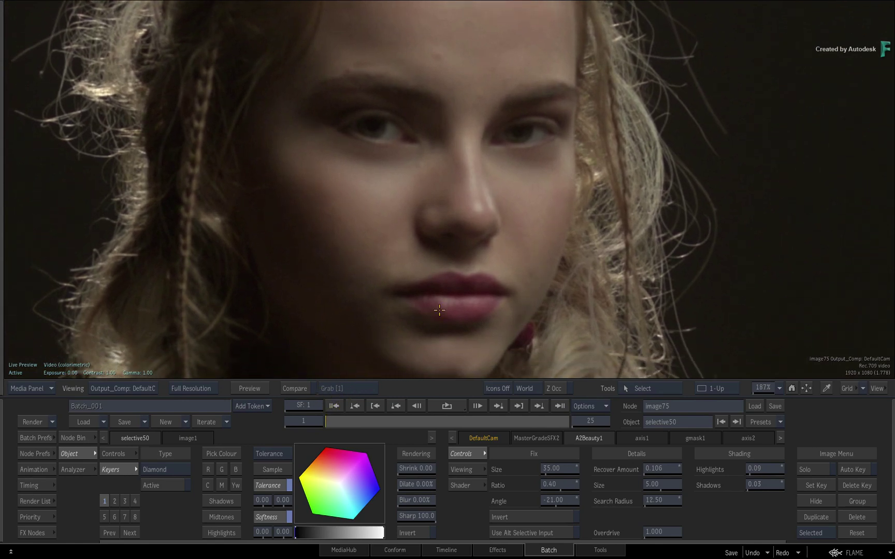
key(space)
- Show the wireframe icons, fit the image and switch to a 2-Up layout with the Image Schematic framed on the GMasks
key(i)
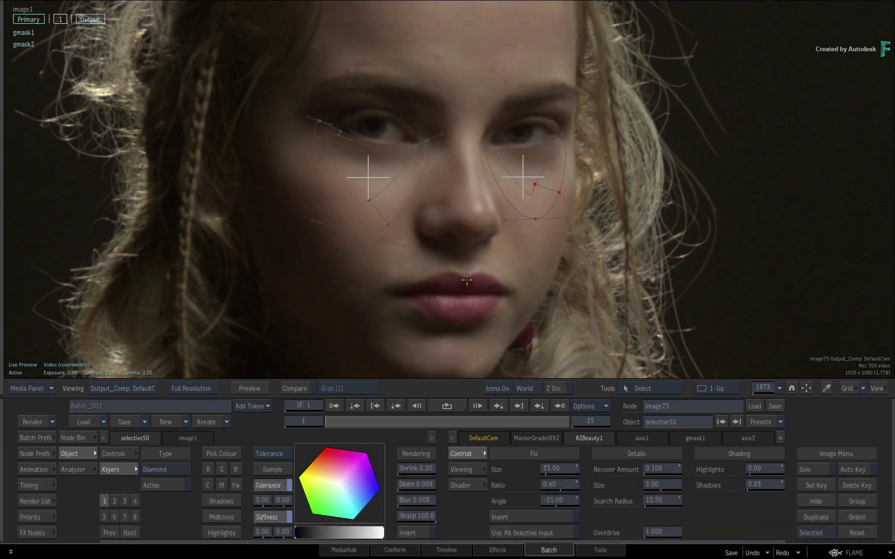
click(807, 387)
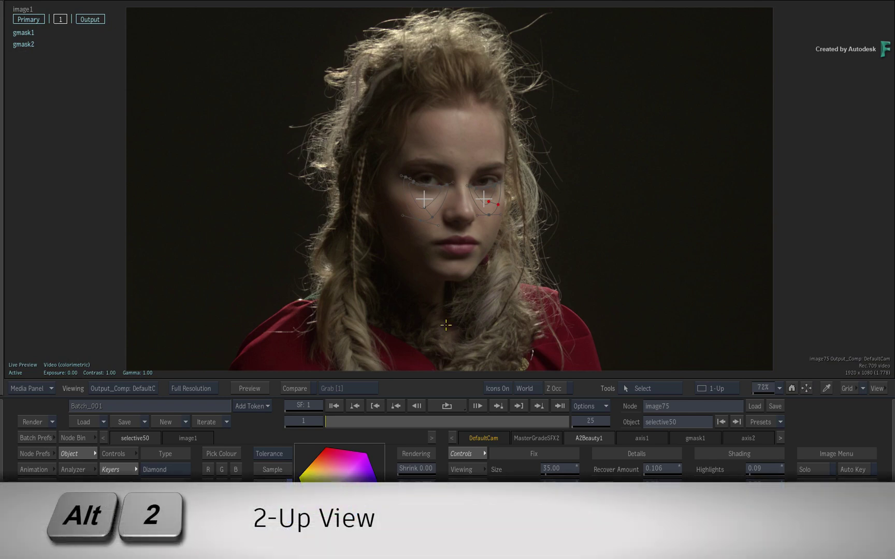
key(alt+2)
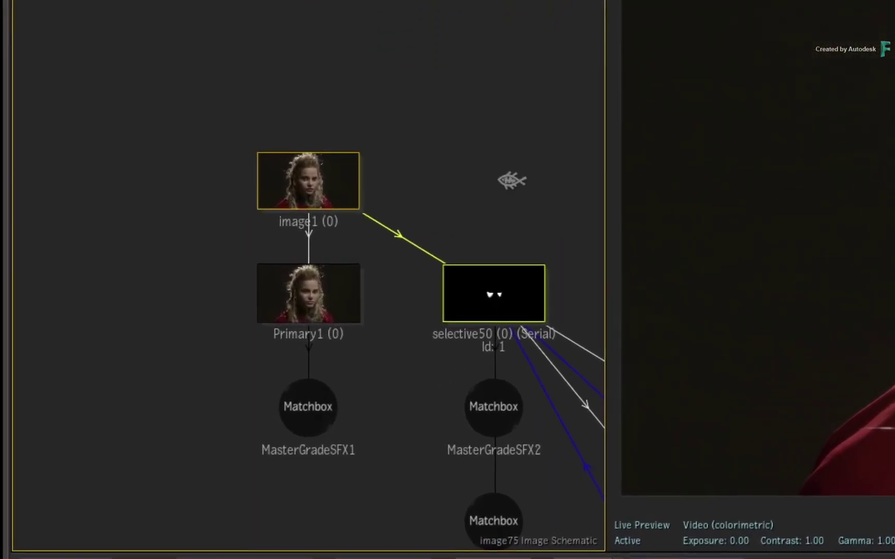
drag(359, 187, 265, 92)
key(asciitilde)
key(asciitilde)
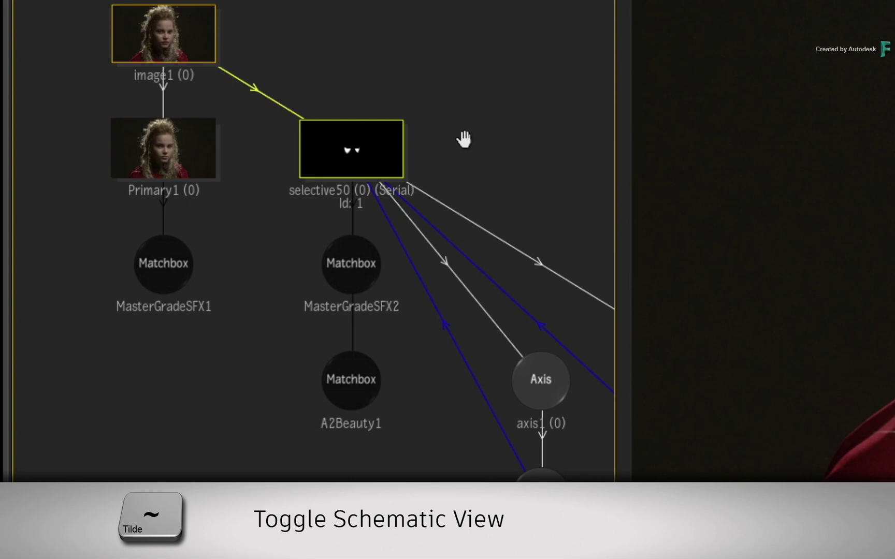
drag(510, 141, 451, 18)
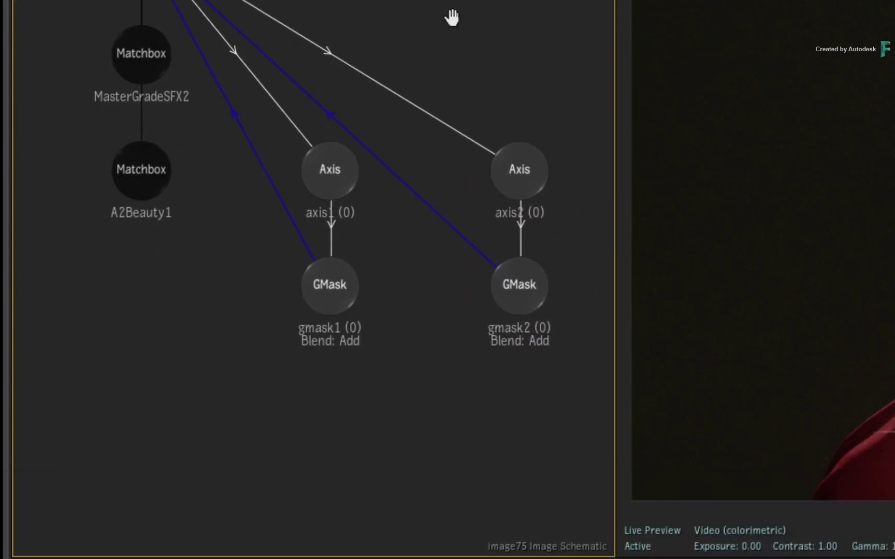
- Add a Motion Vectors Map parented to gmask1 in the schematic and connect gmask2 to the map's axis as well
click(319, 302)
drag(319, 303, 321, 290)
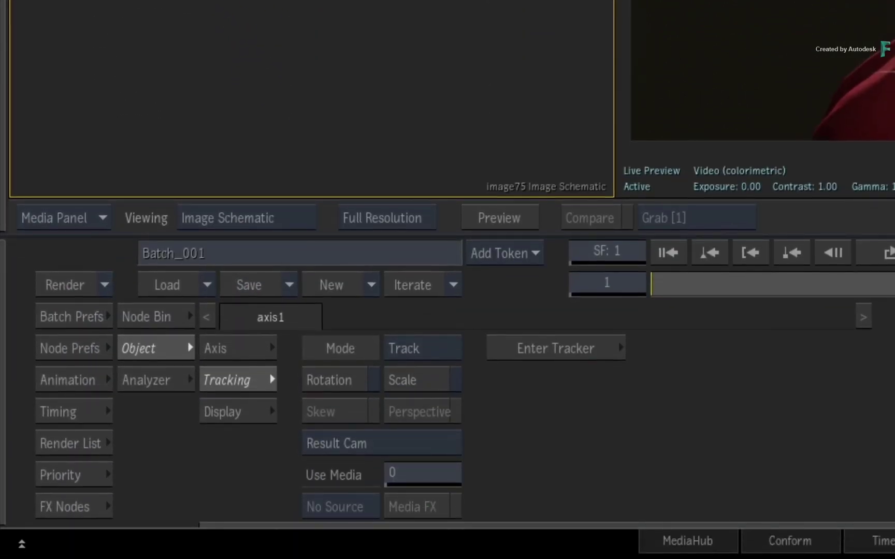
click(152, 317)
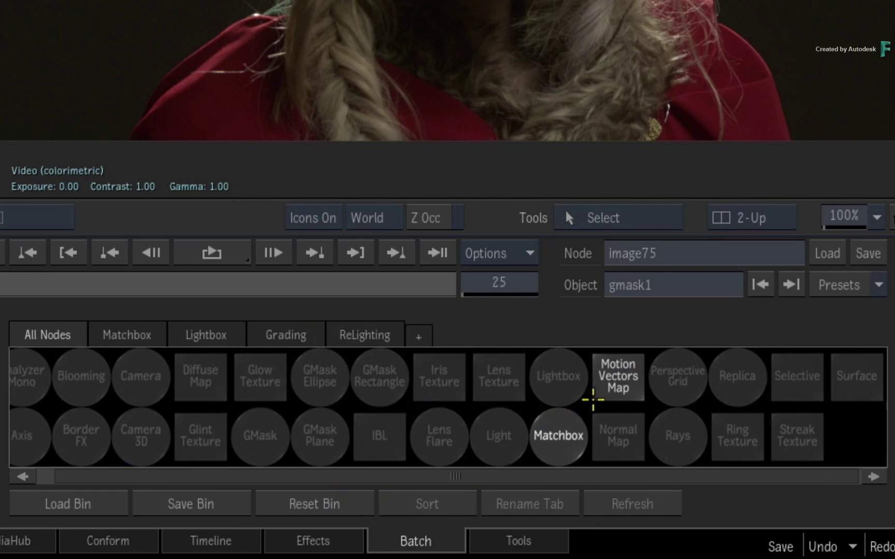
drag(617, 386, 0, 47)
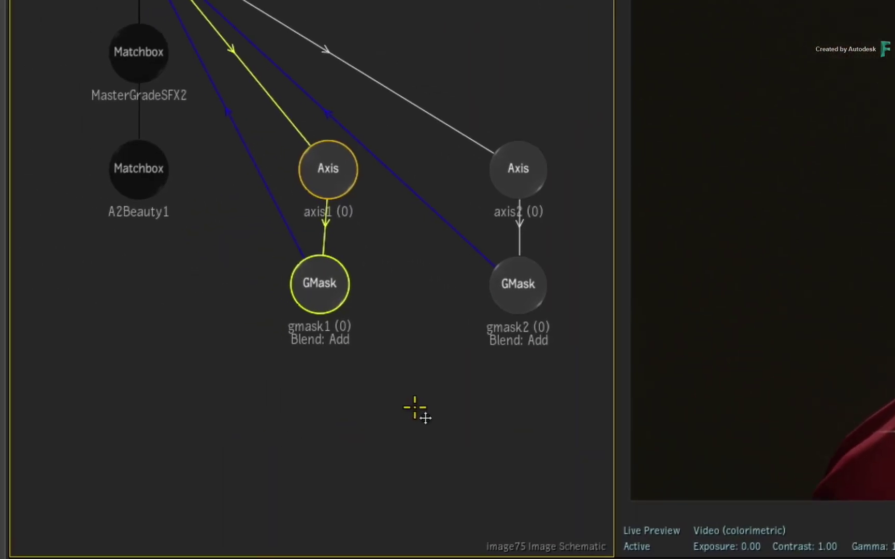
drag(414, 408, 409, 367)
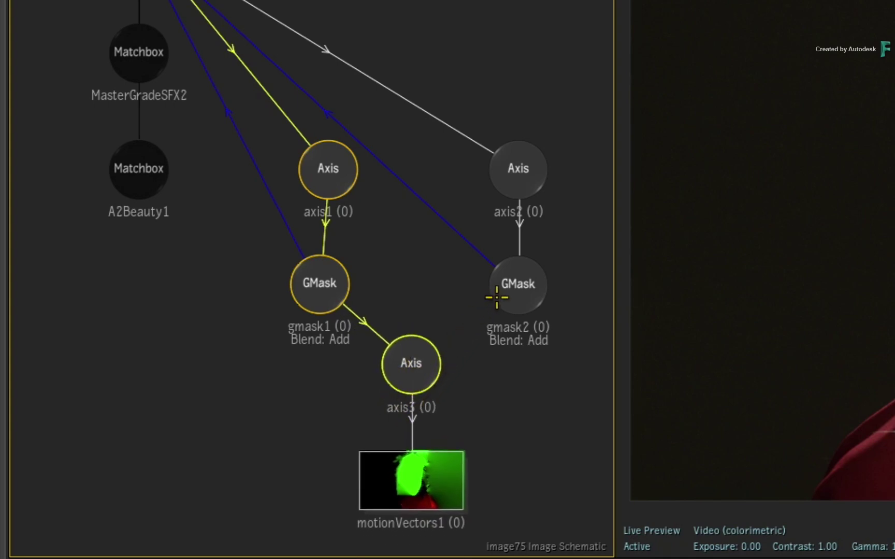
drag(497, 298, 411, 369)
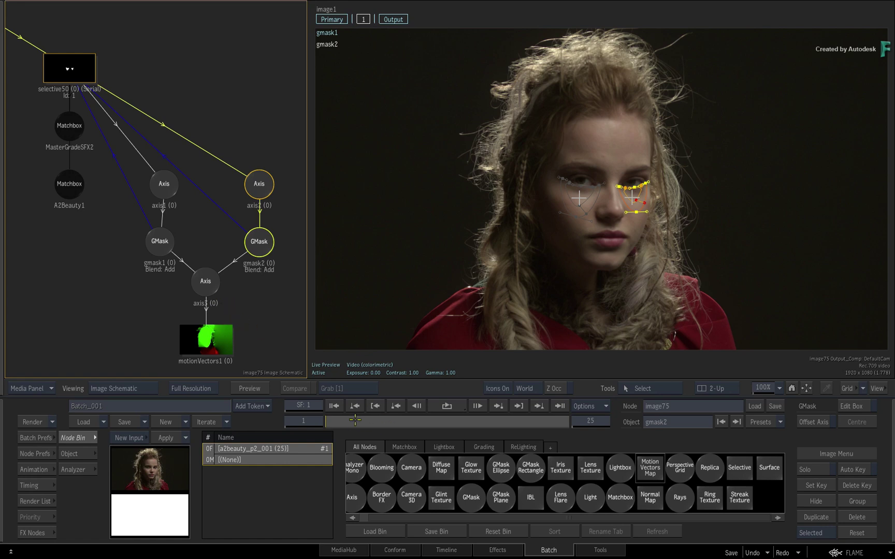
- Cache the motion vector analysis of the Motion Vectors Map for frames 1 to 25
key(Right)
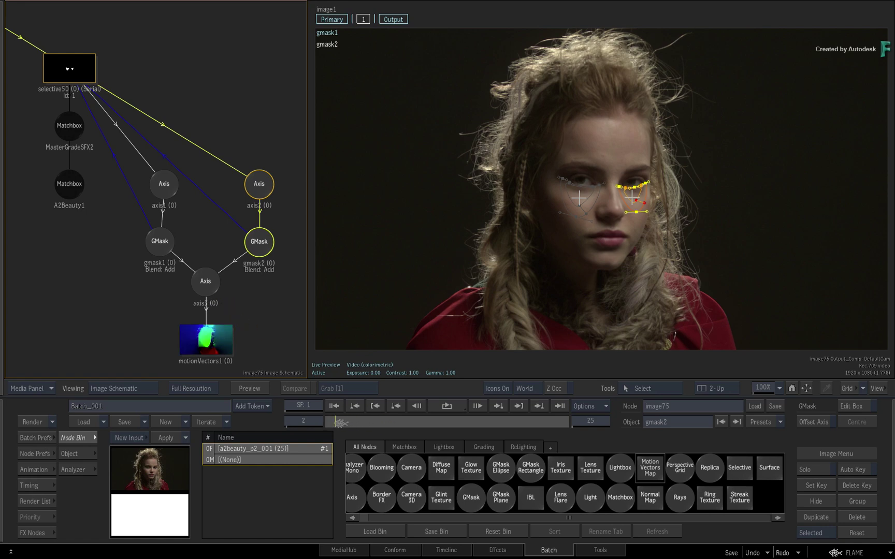
key(Left)
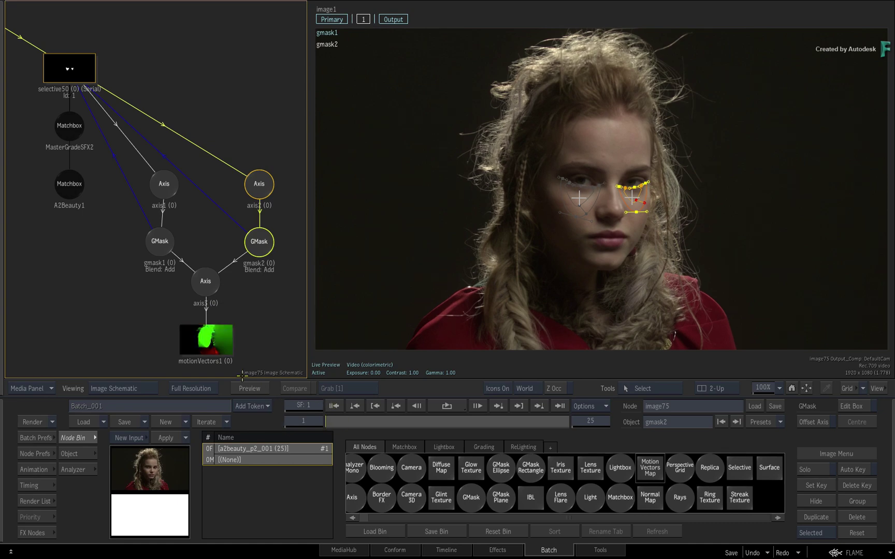
click(206, 339)
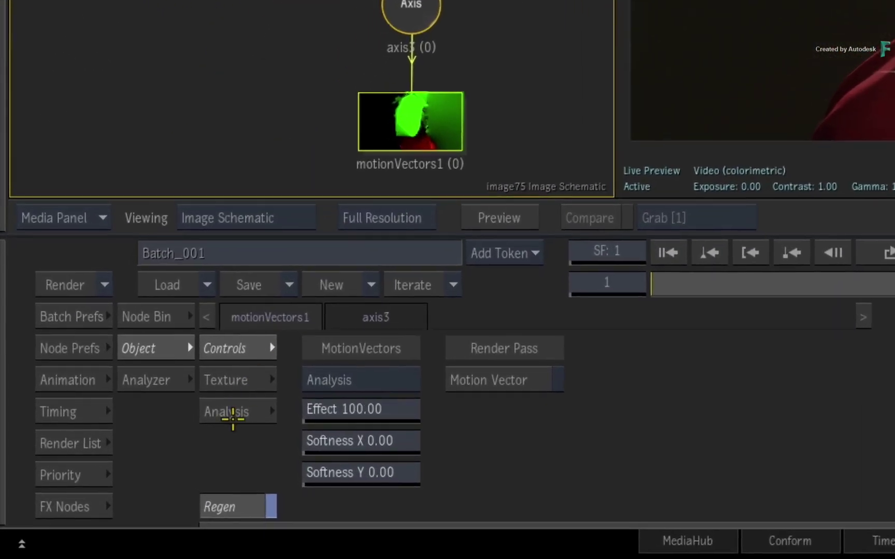
click(232, 417)
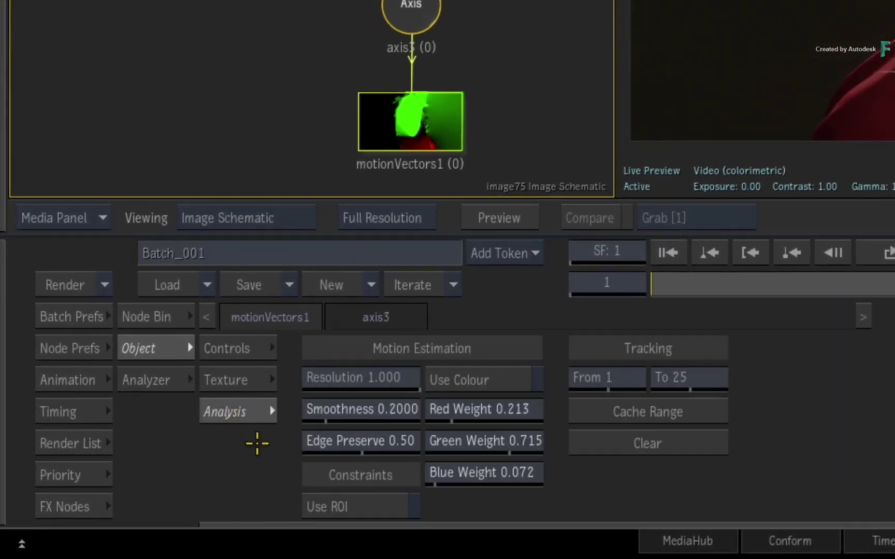
click(711, 410)
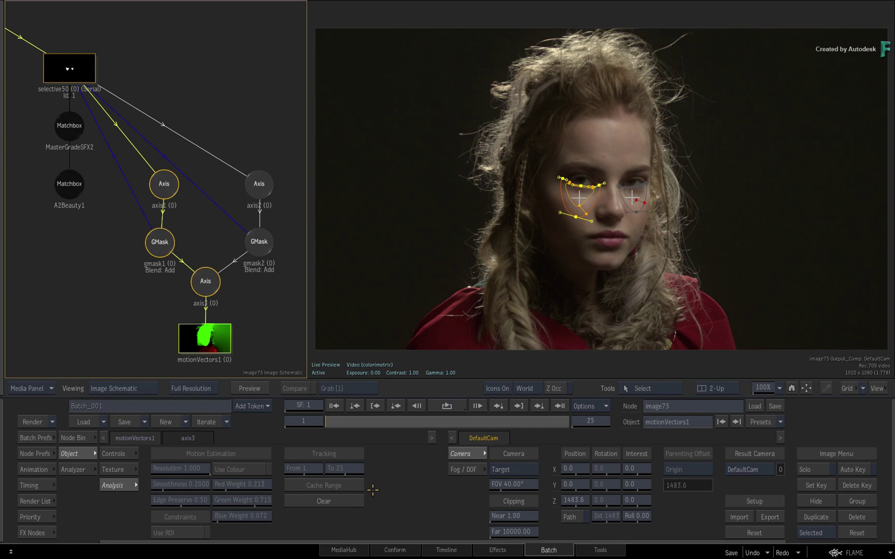
- Set gmask1's tracking mode to Motion Warp and add a reference at frame 1
click(161, 243)
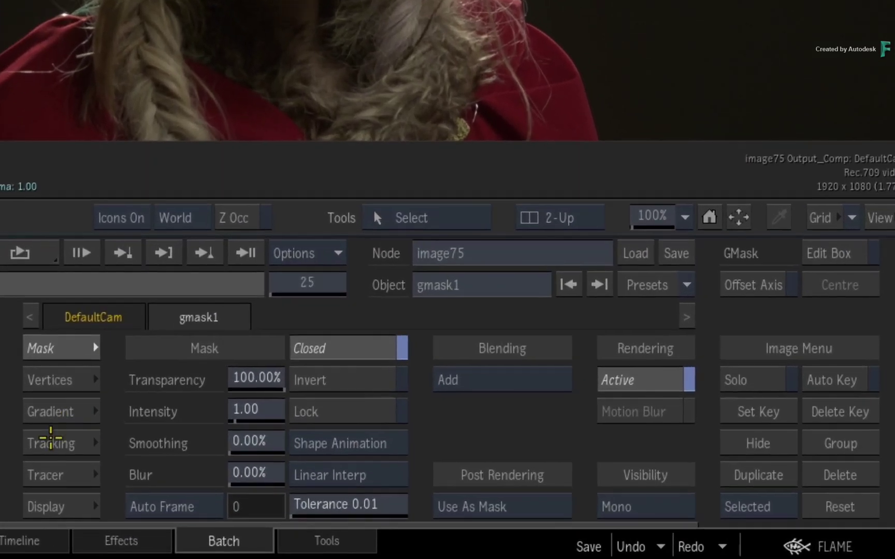
click(462, 500)
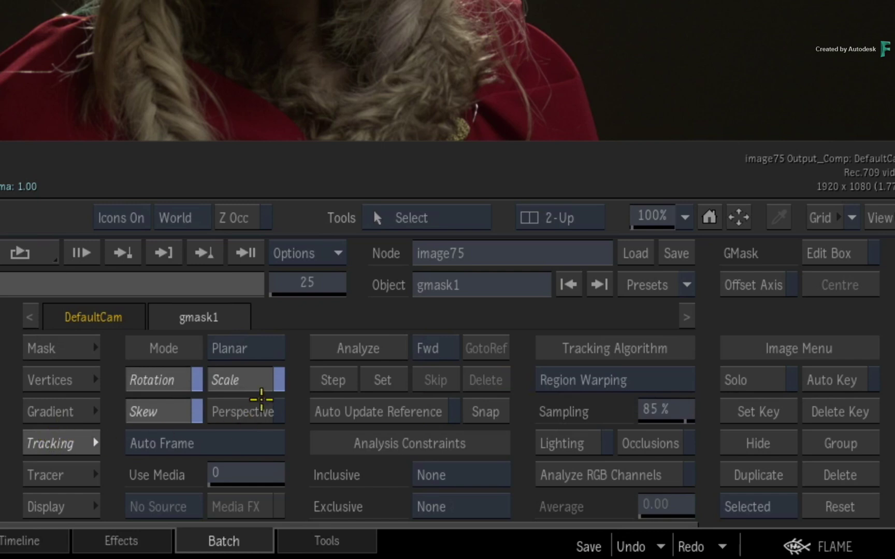
click(267, 348)
click(267, 373)
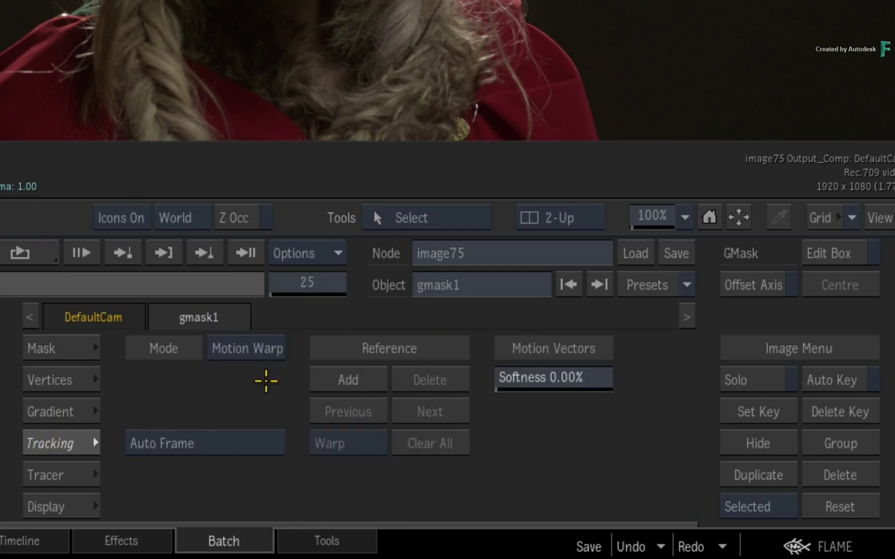
click(321, 379)
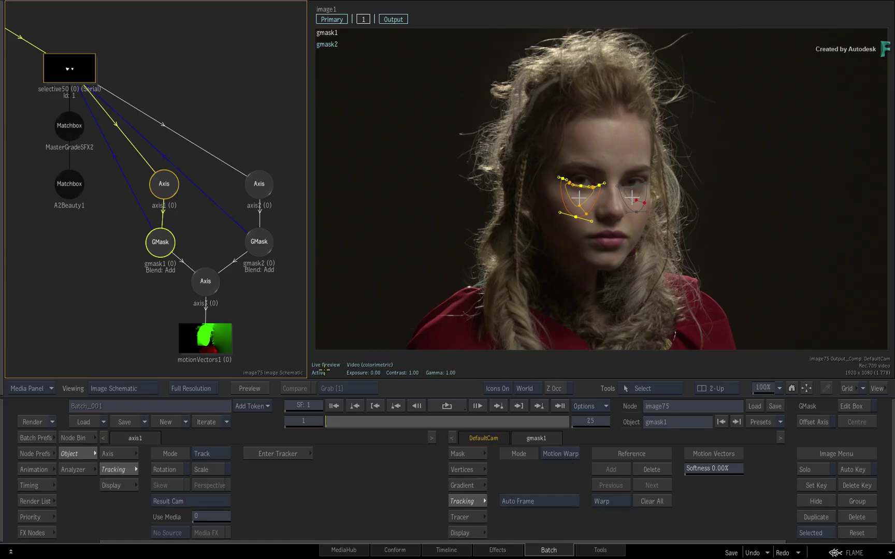
- Set gmask2's tracking mode to Motion Warp and add a reference at frame 1
click(257, 243)
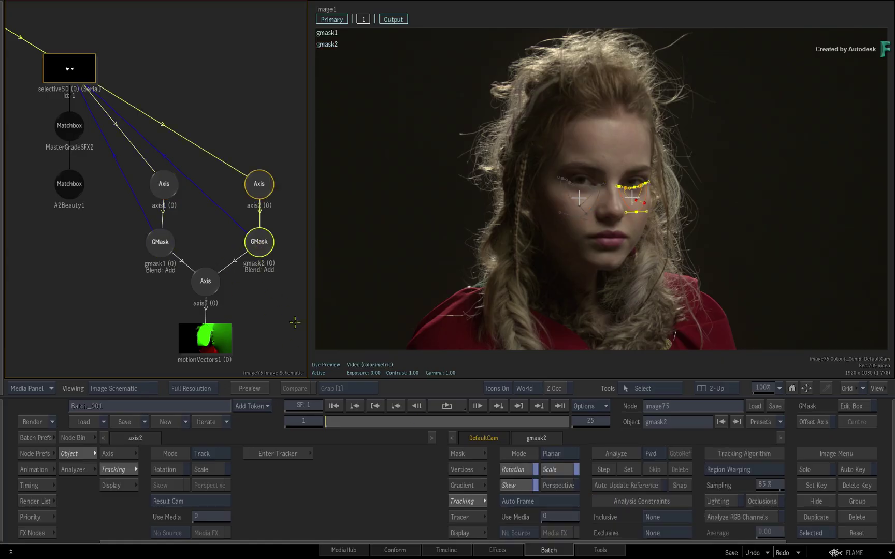
click(569, 457)
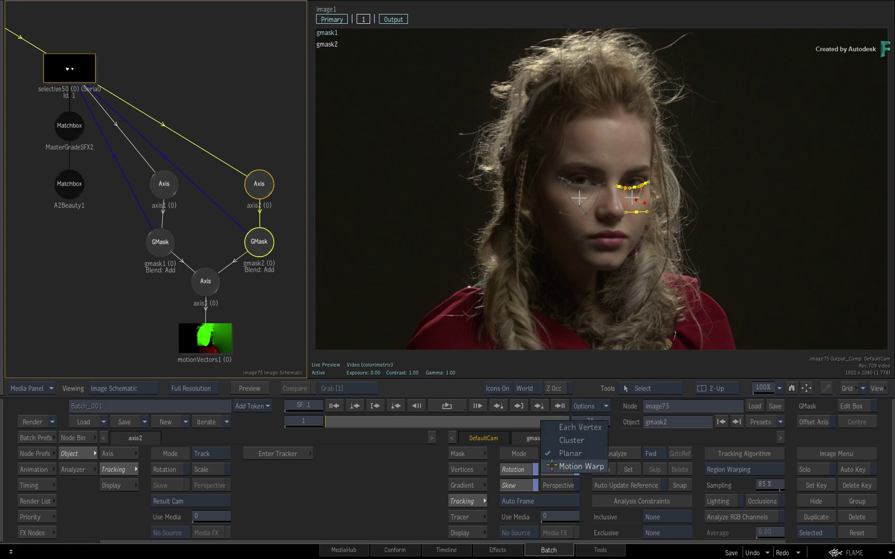
click(552, 468)
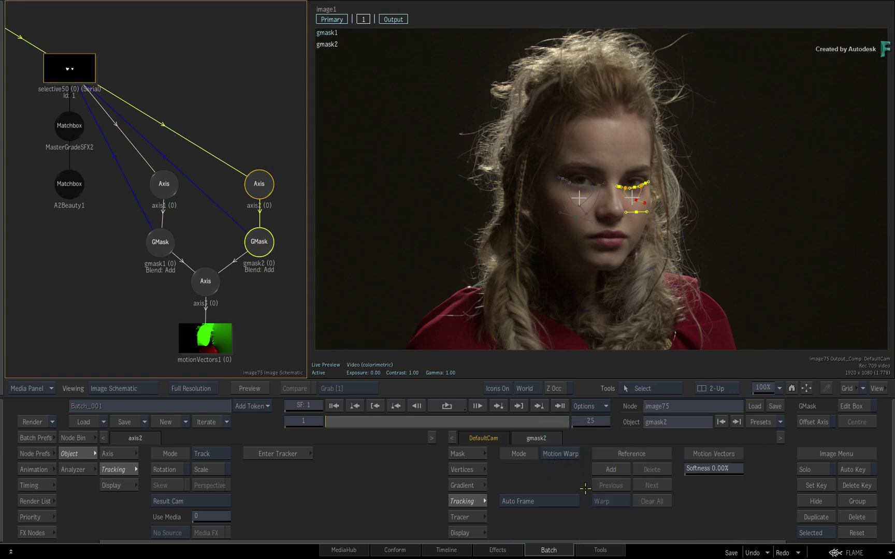
click(598, 469)
- Hide the wireframe icons and scrub the timeline to check the tracked retouch, first in the 2-Up layout and finally in a 1-Up result view
key(i)
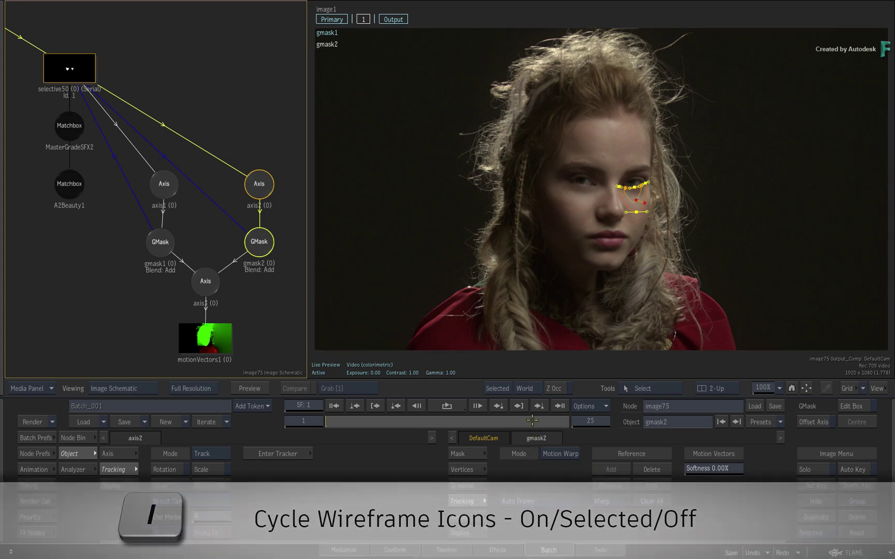
key(i)
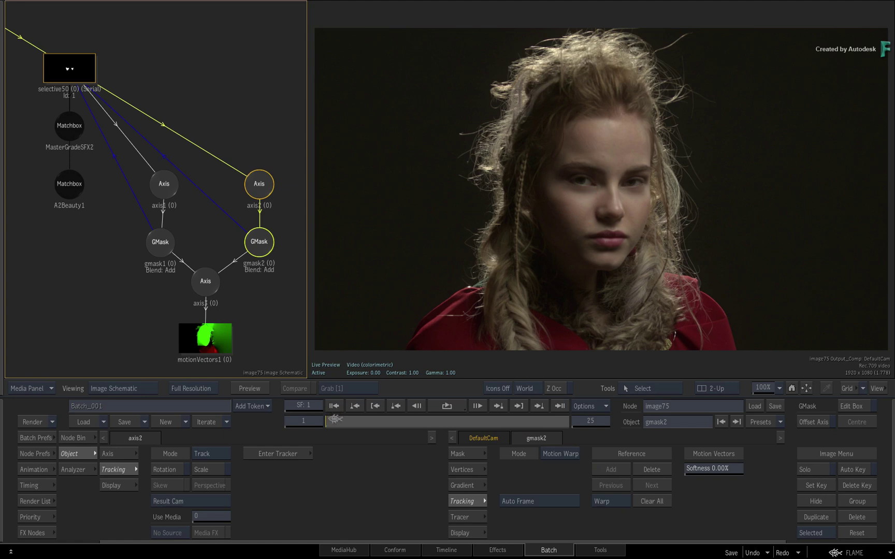
mouse_move(335, 419)
mouse_down()
mouse_move(589, 422)
mouse_move(325, 422)
mouse_up()
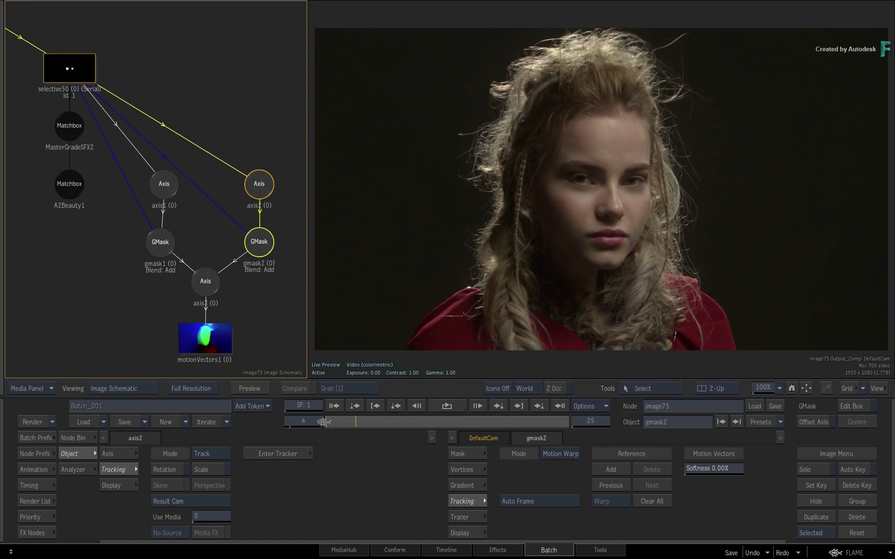
mouse_move(481, 423)
mouse_down()
mouse_move(495, 418)
mouse_move(275, 422)
mouse_up()
key(alt+1)
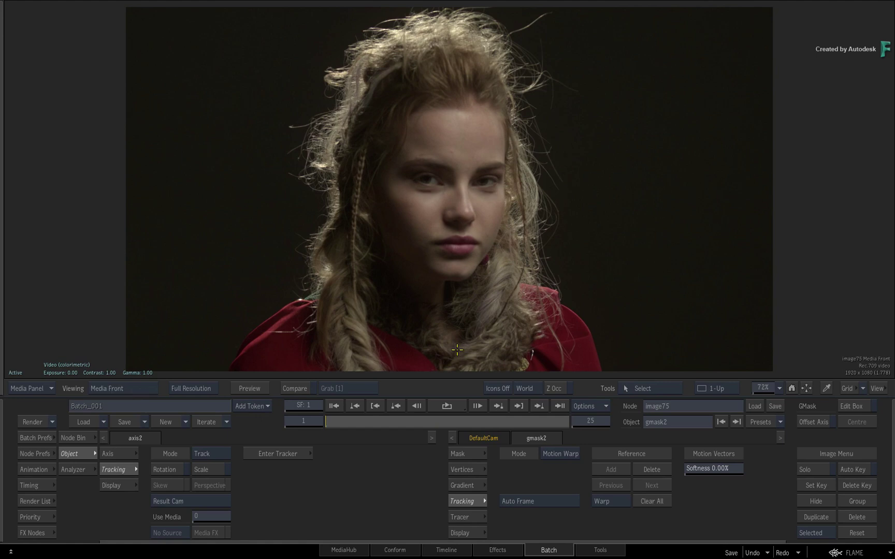
drag(393, 425, 466, 422)
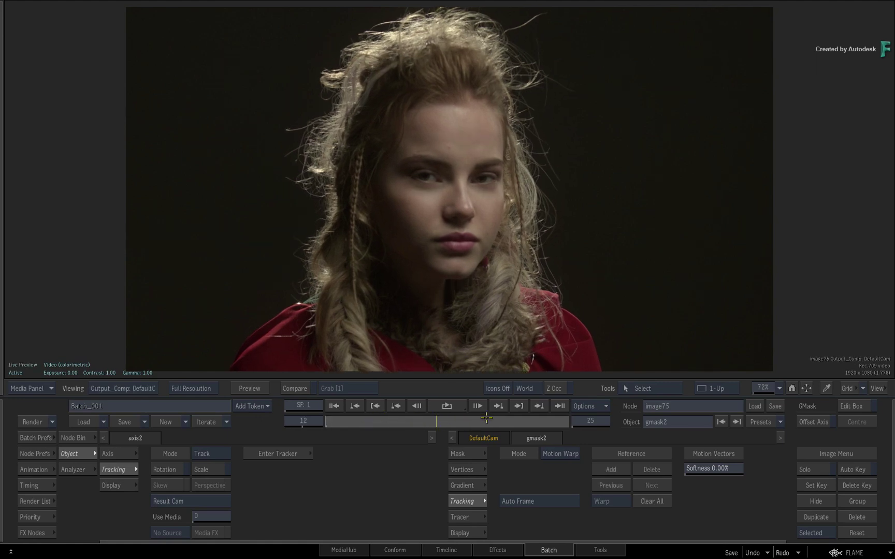